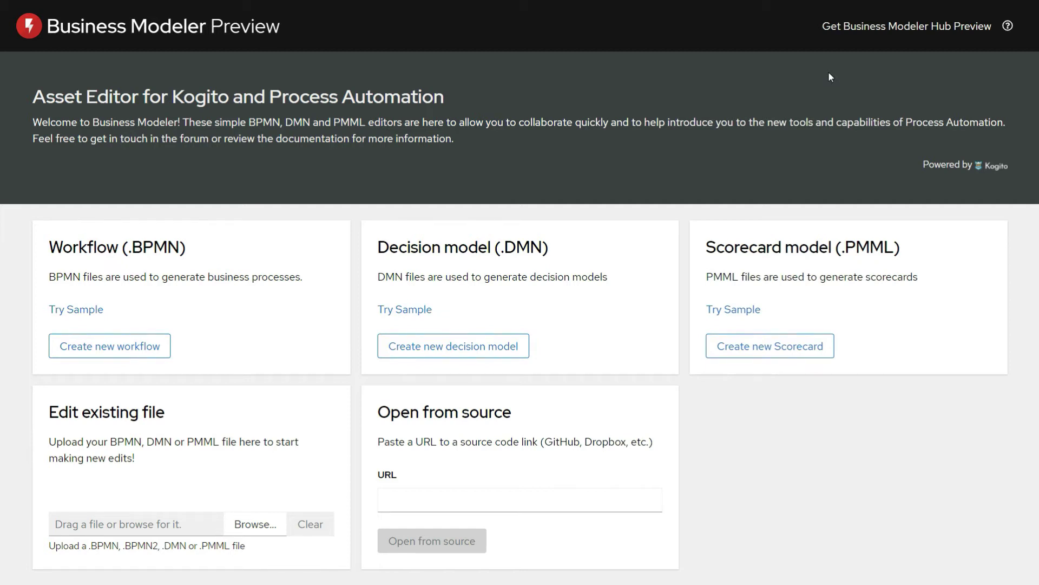
Start a blank decision model and rename the file from new-file to DMNExercise1
left_click(429, 352)
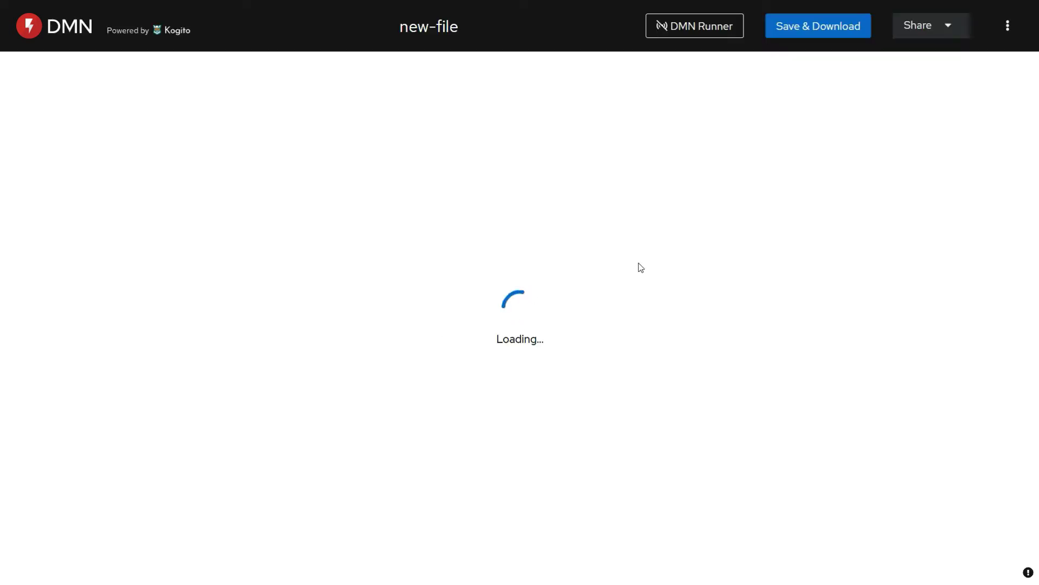
left_click(436, 27)
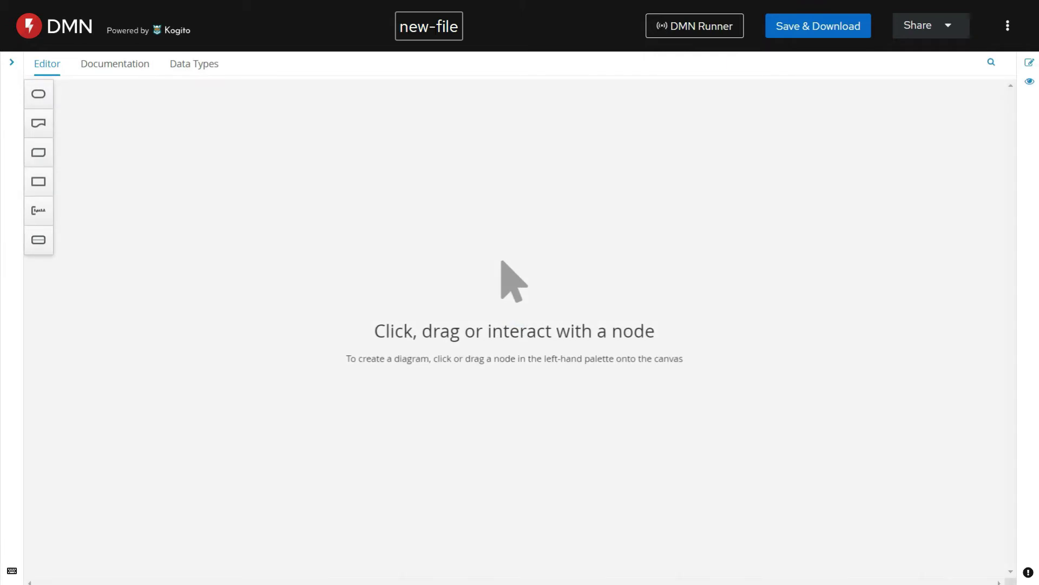
left_click_drag(459, 27, 436, 30)
key("ctrl+a")
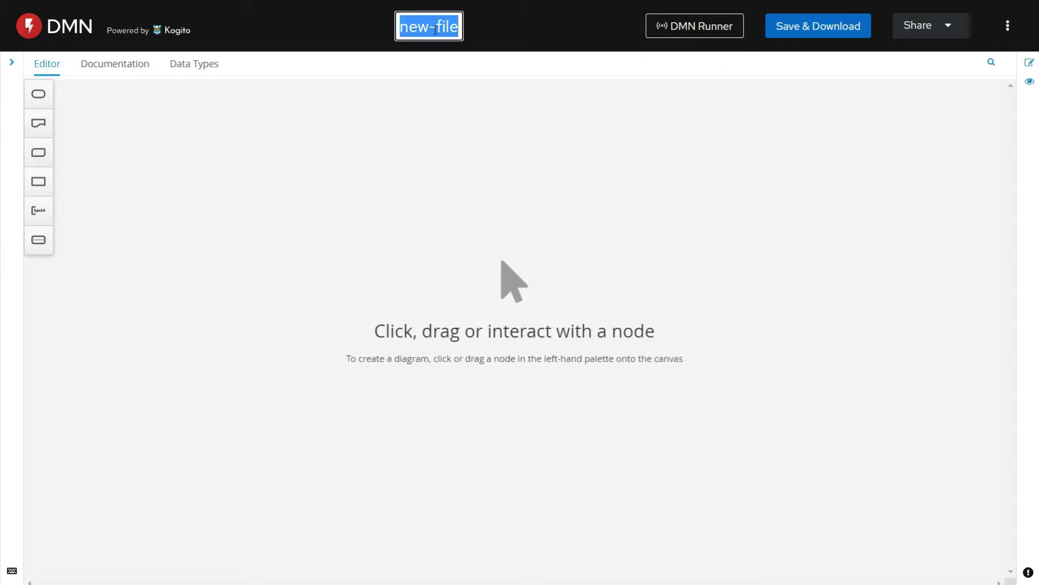
type("DMNE")
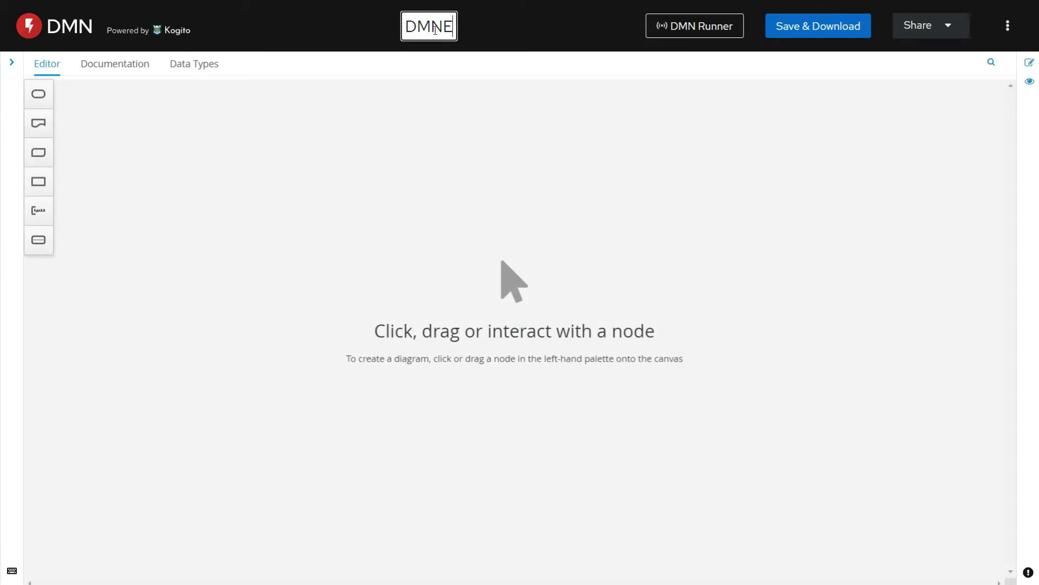
type("xercise1")
key("Tab")
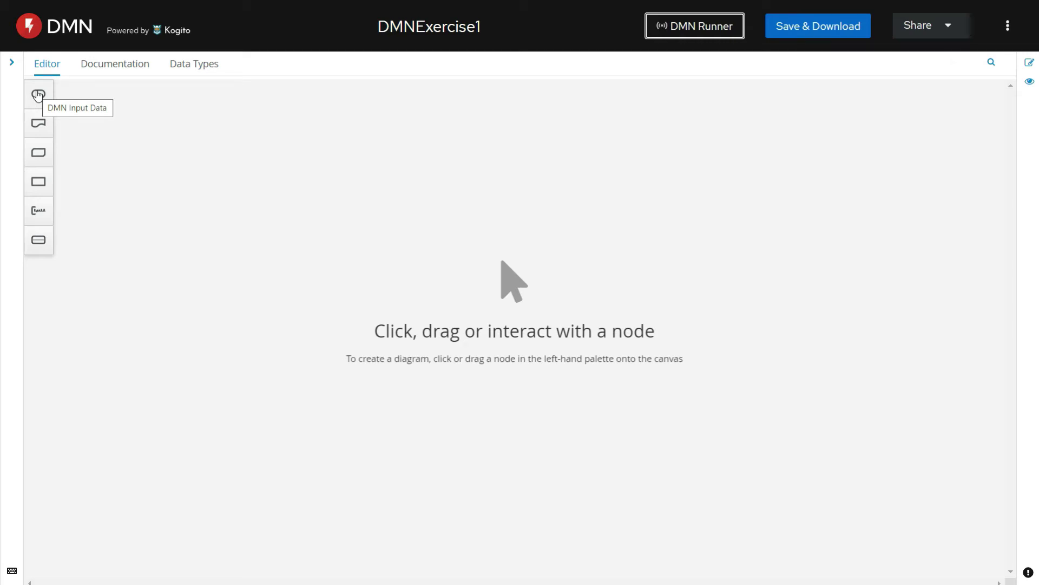
Place an input data node on the canvas, name it Age, and set its data type to number
left_click_drag(38, 95, 223, 281)
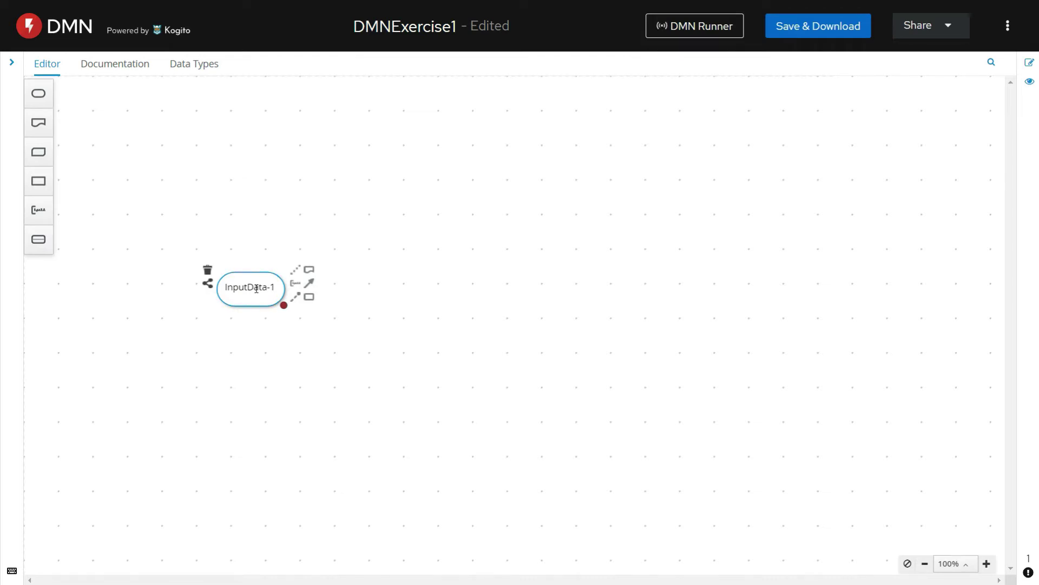
double_click(256, 289)
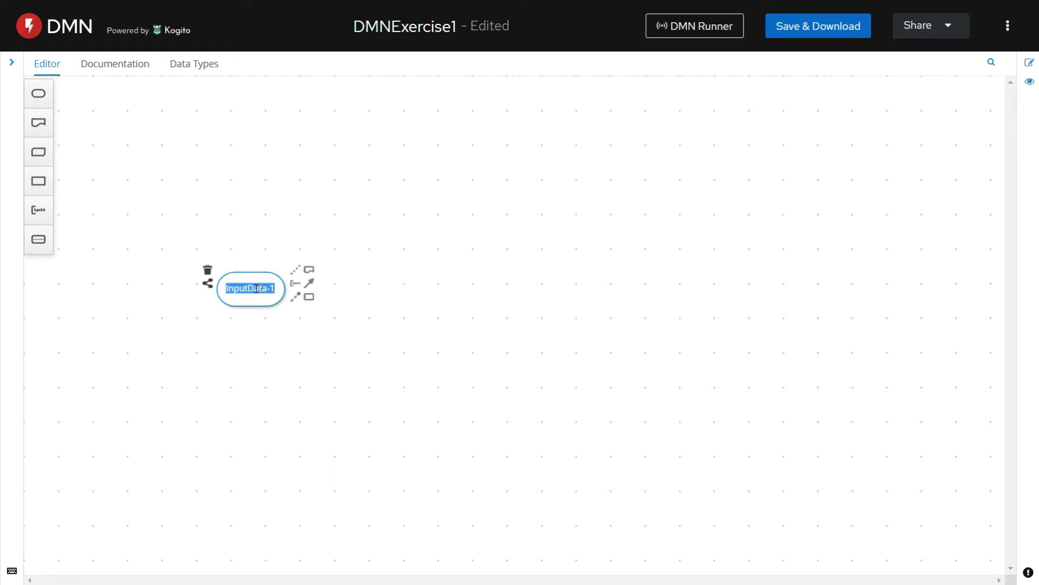
type("Age")
key("Return")
left_click(257, 294)
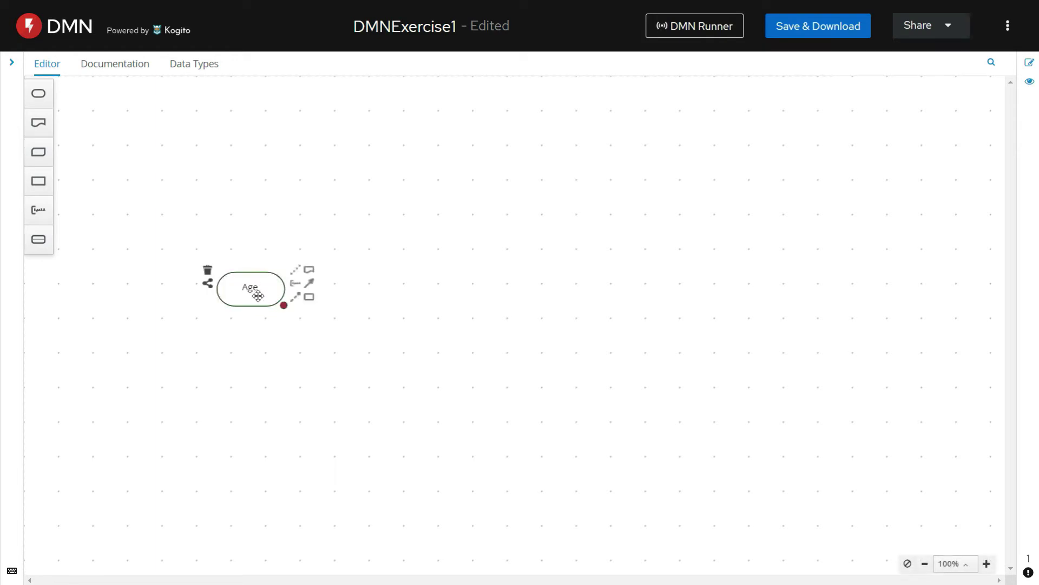
left_click(1028, 65)
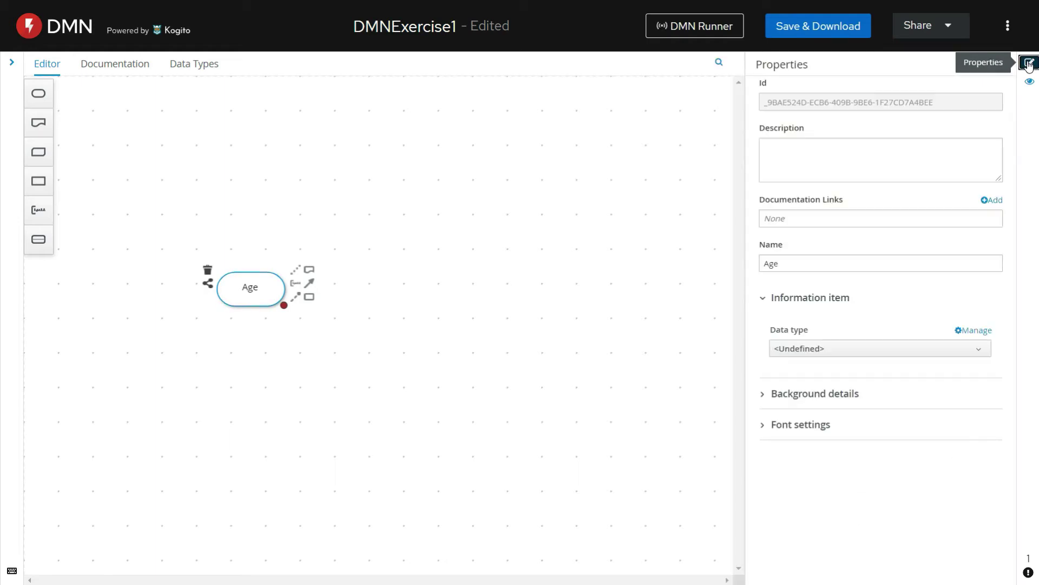
left_click(809, 349)
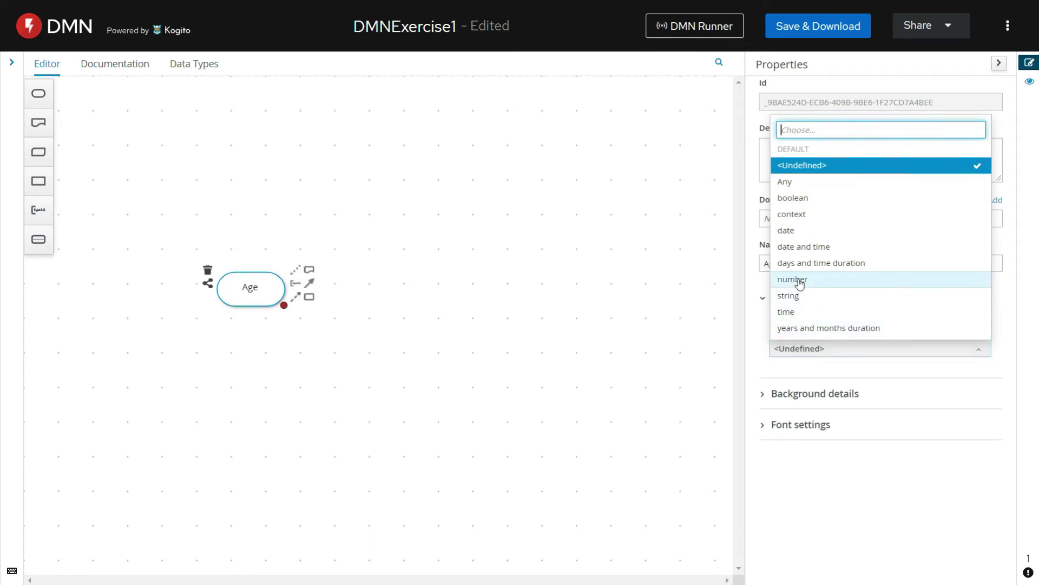
left_click(800, 280)
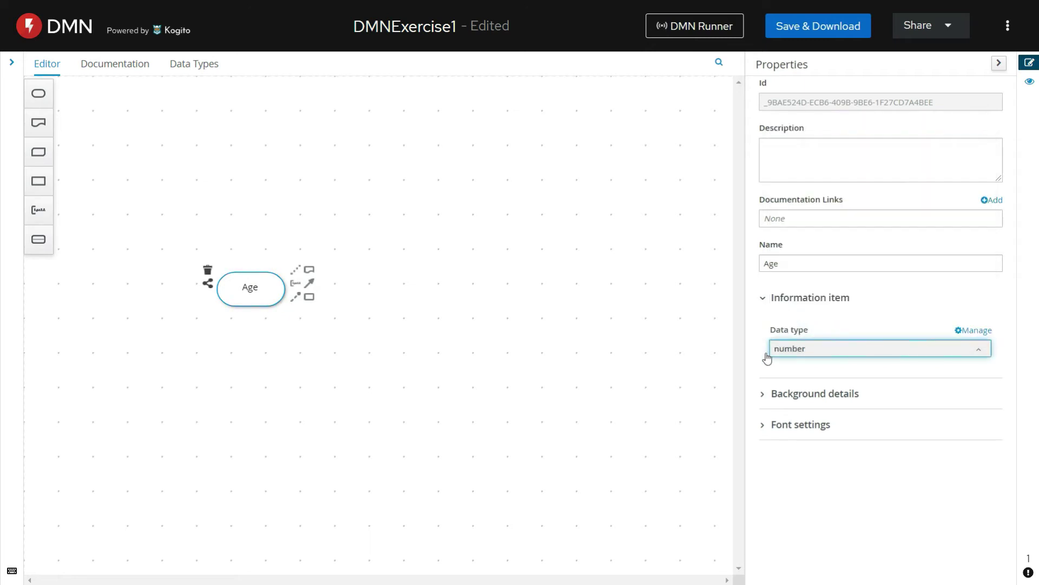
left_click(999, 65)
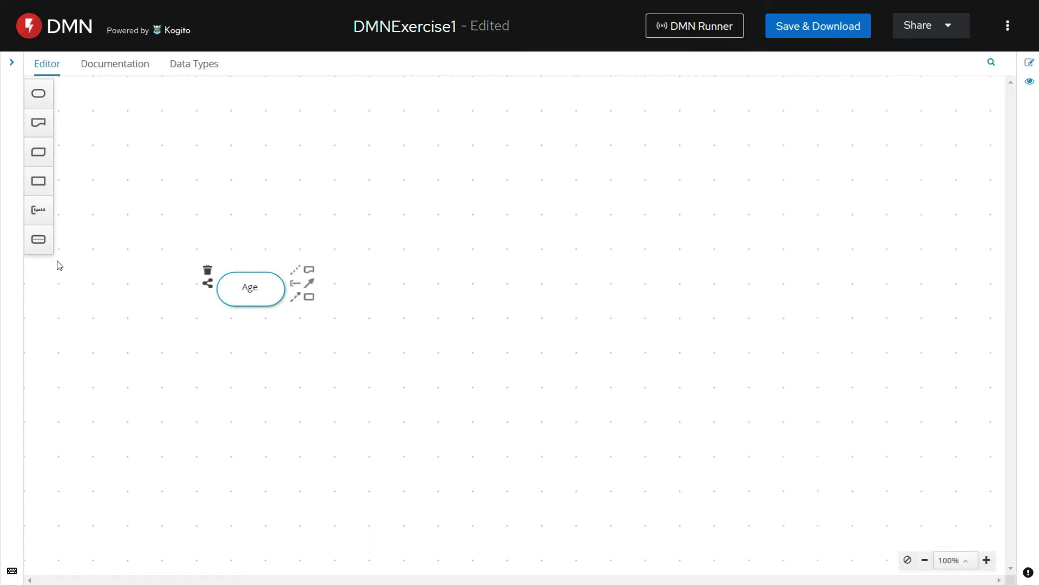
Place a second input data node right of Age, name it CreditRating, and type it string
left_click(35, 96)
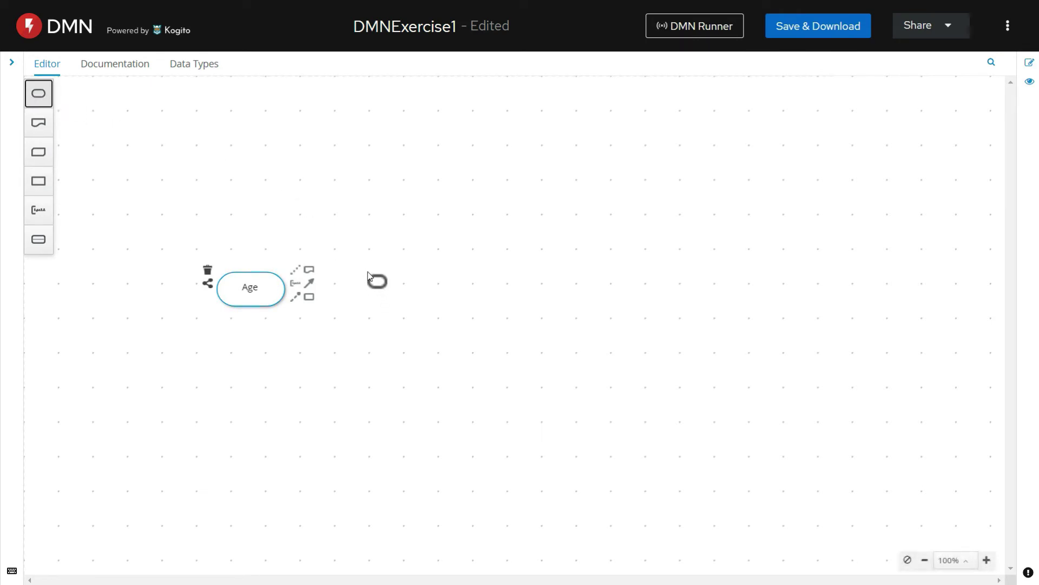
left_click(368, 273)
left_click_drag(393, 283, 366, 282)
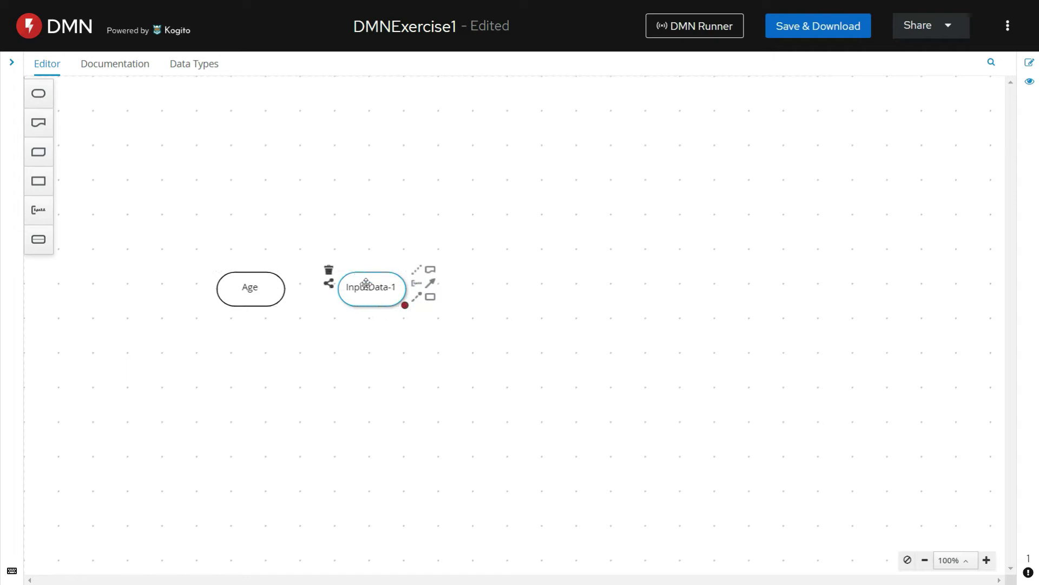
double_click(371, 288)
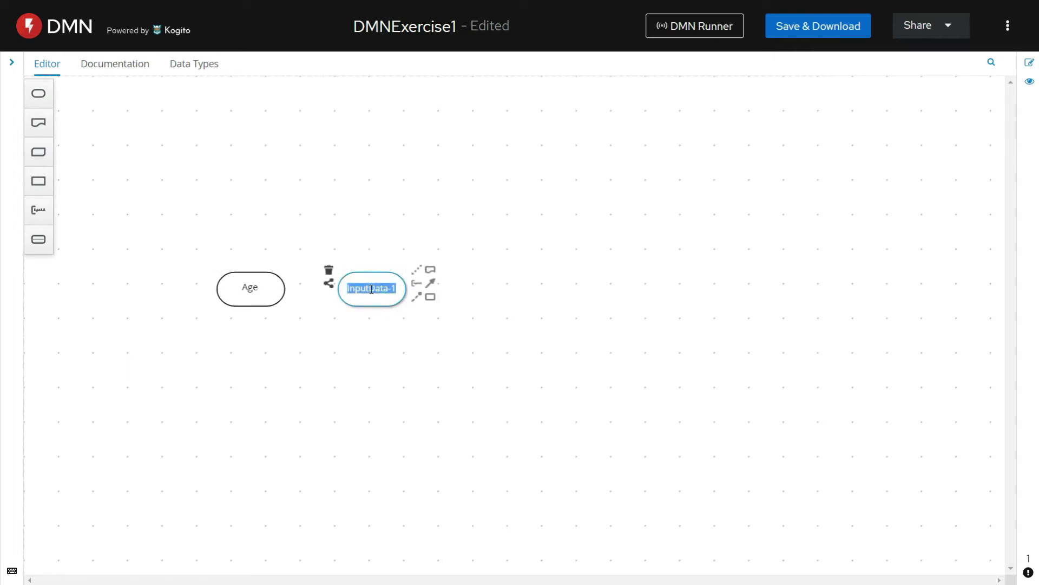
type("CreditRating")
key("Return")
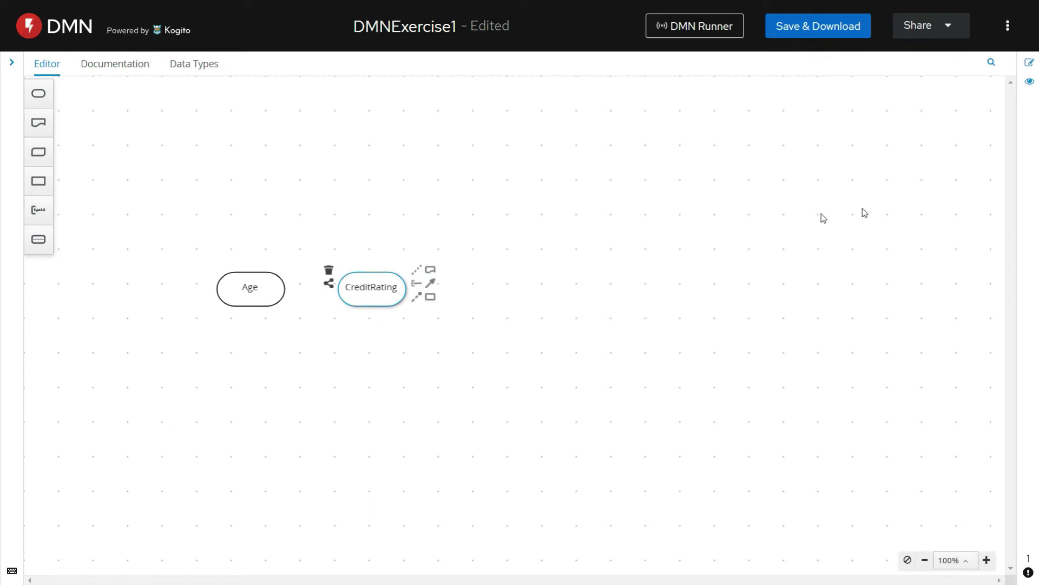
left_click(1029, 62)
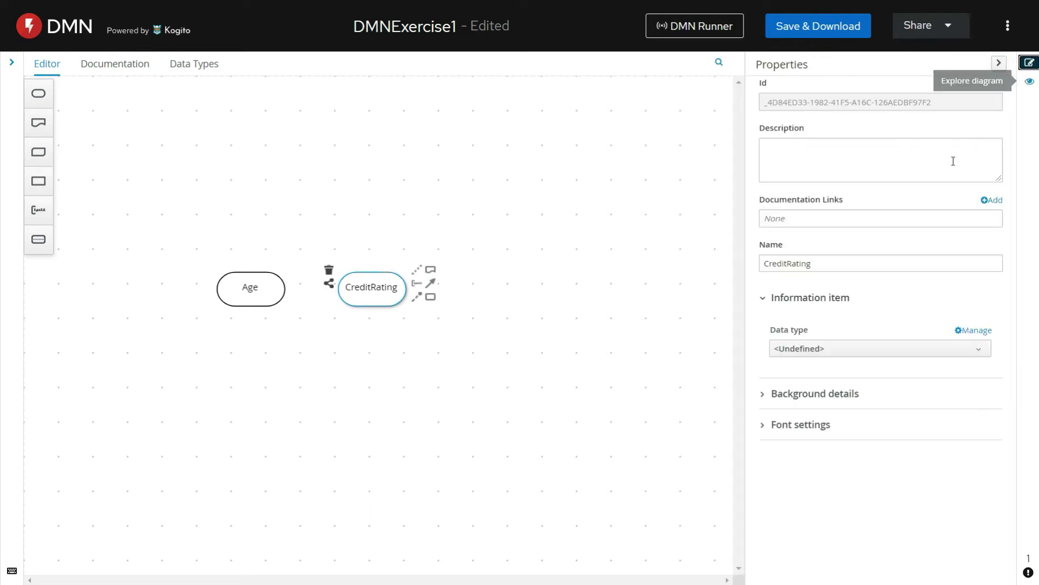
left_click(856, 349)
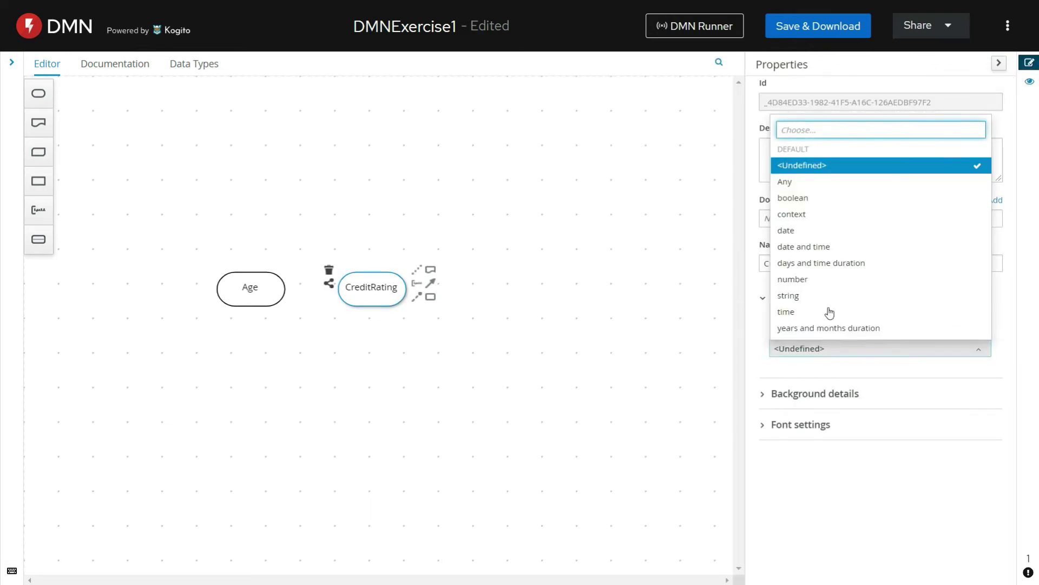
left_click(815, 295)
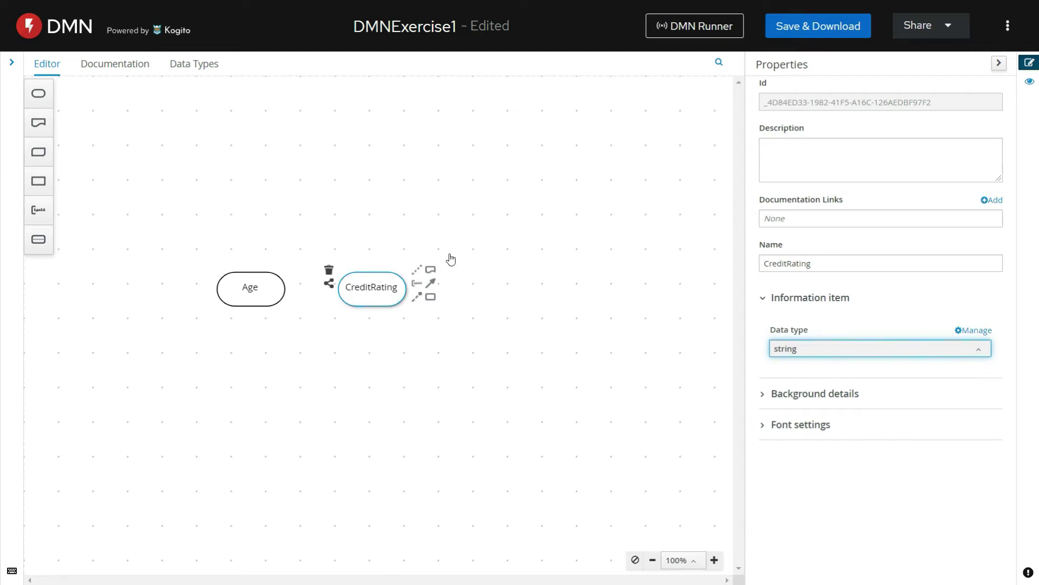
left_click(998, 63)
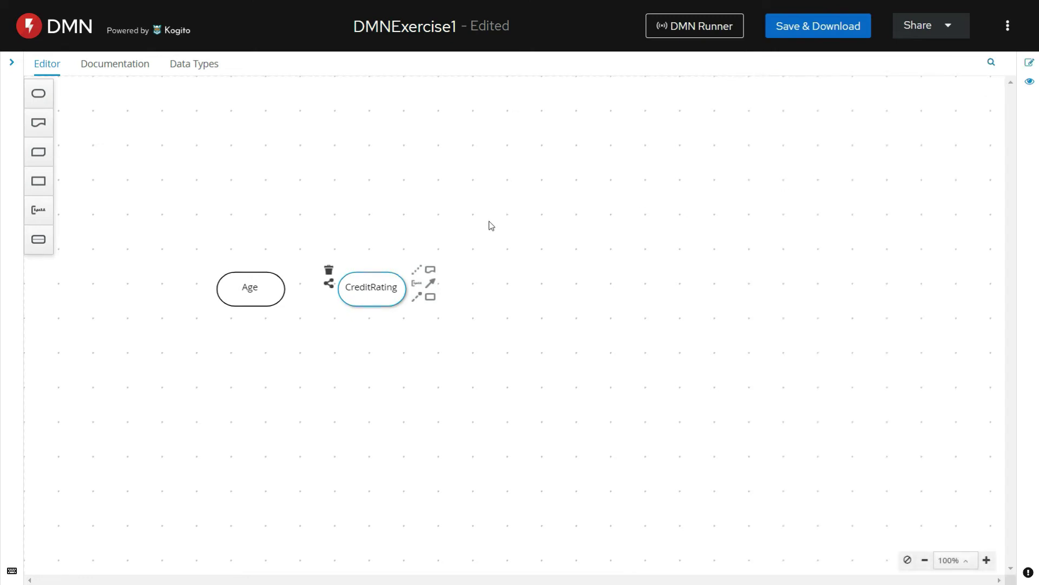
Create a decision node above Age from Age's toolbox and name it FinalDecision
left_click(265, 282)
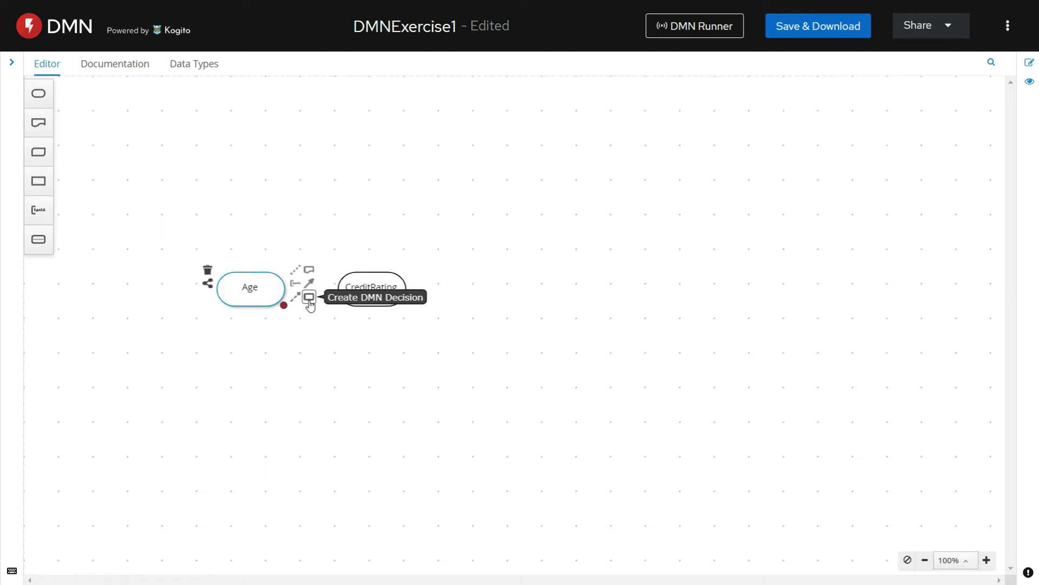
left_click_drag(309, 297, 276, 168)
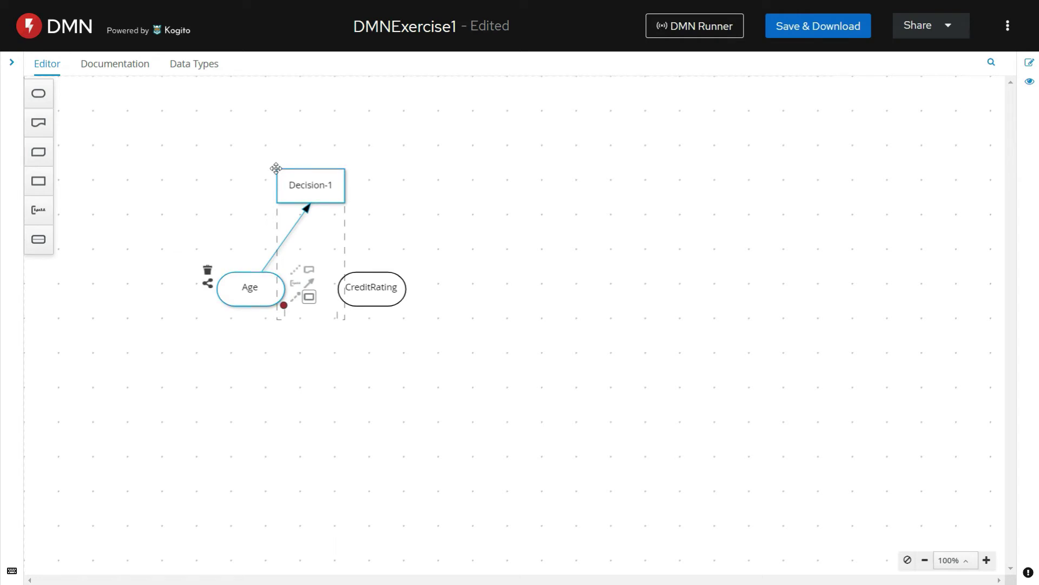
left_click(276, 169)
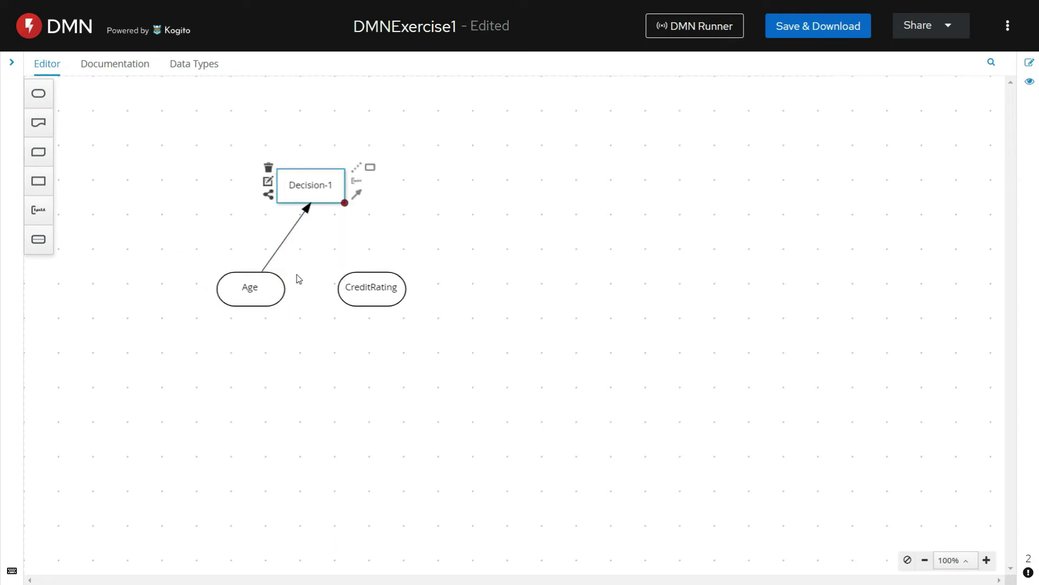
double_click(310, 186)
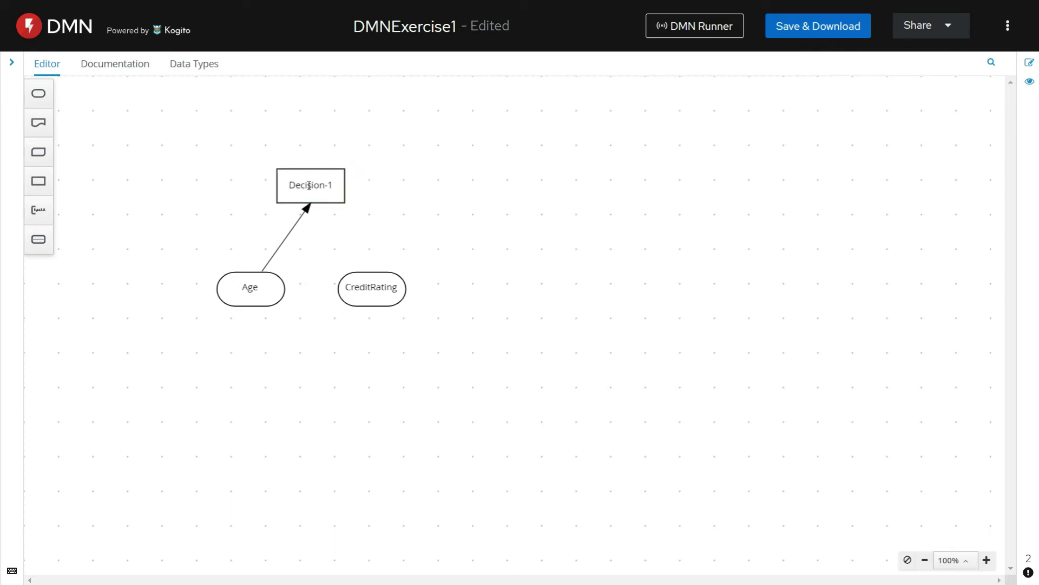
double_click(309, 185)
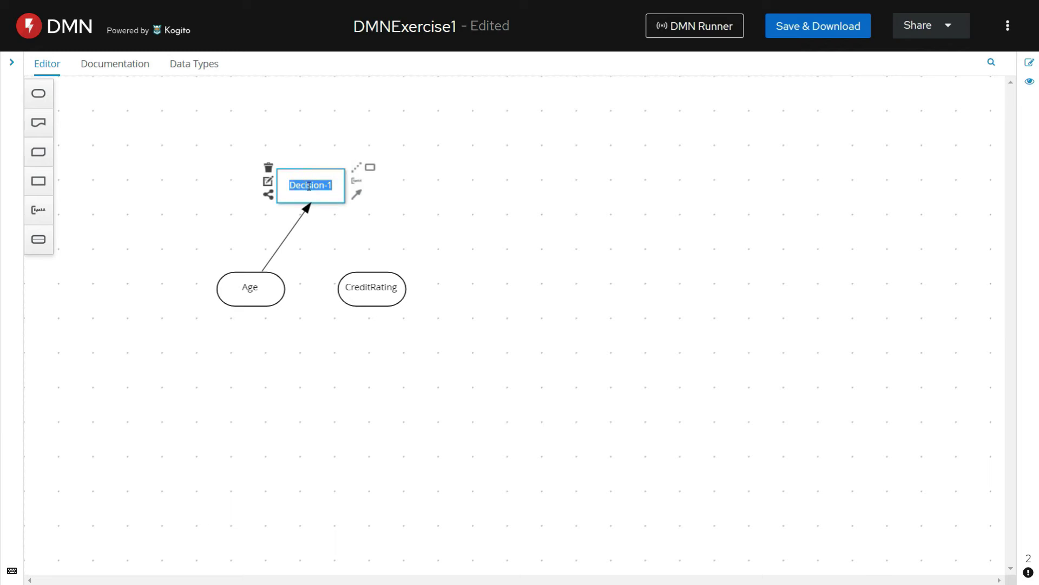
type("FinalDecision")
key("Return")
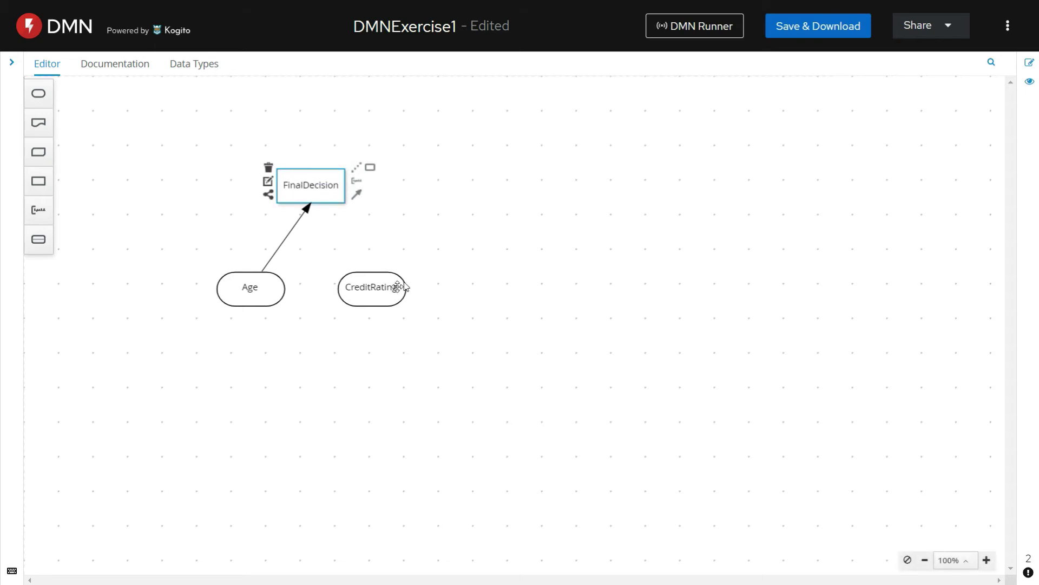
left_click(366, 278)
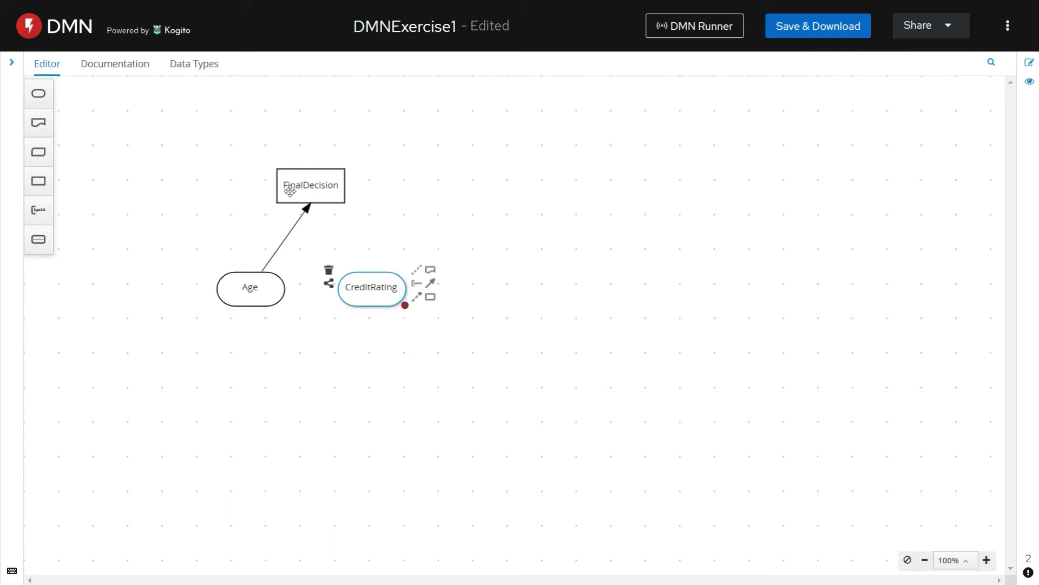
Draw an information requirement from CreditRating into FinalDecision, then check each node's connections
left_click(299, 173)
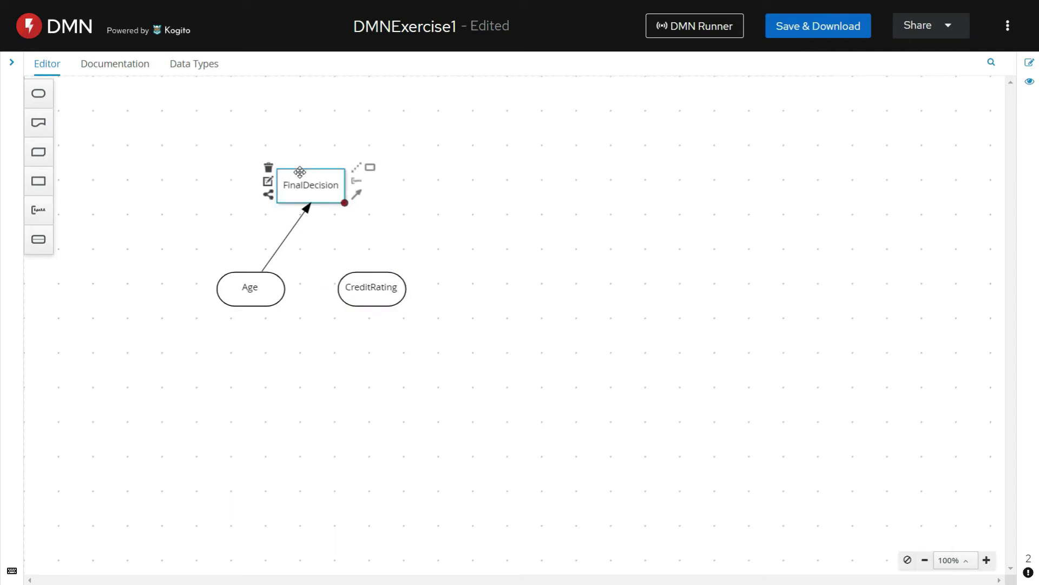
left_click(361, 280)
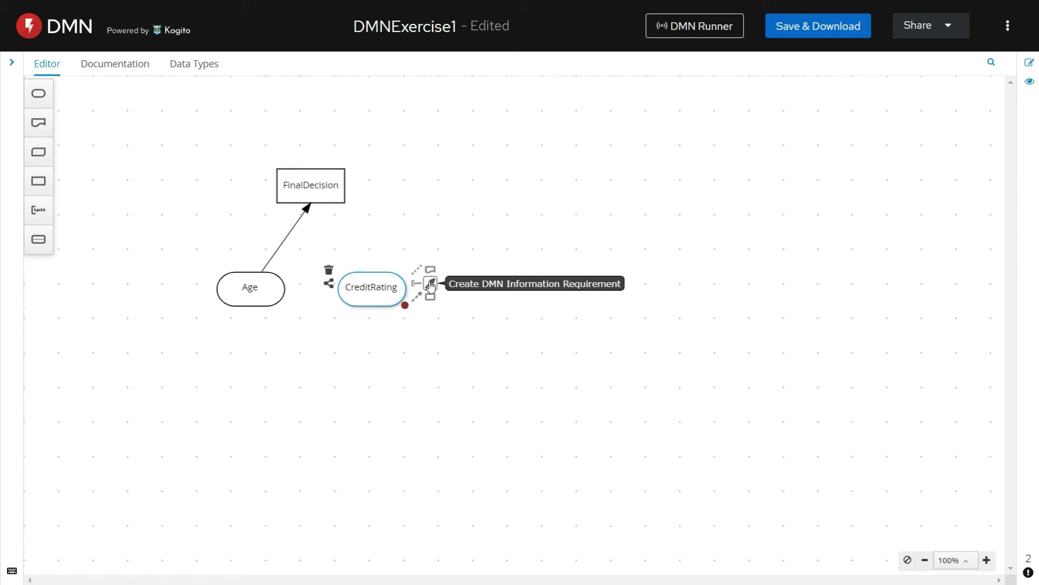
left_click_drag(431, 285, 307, 203)
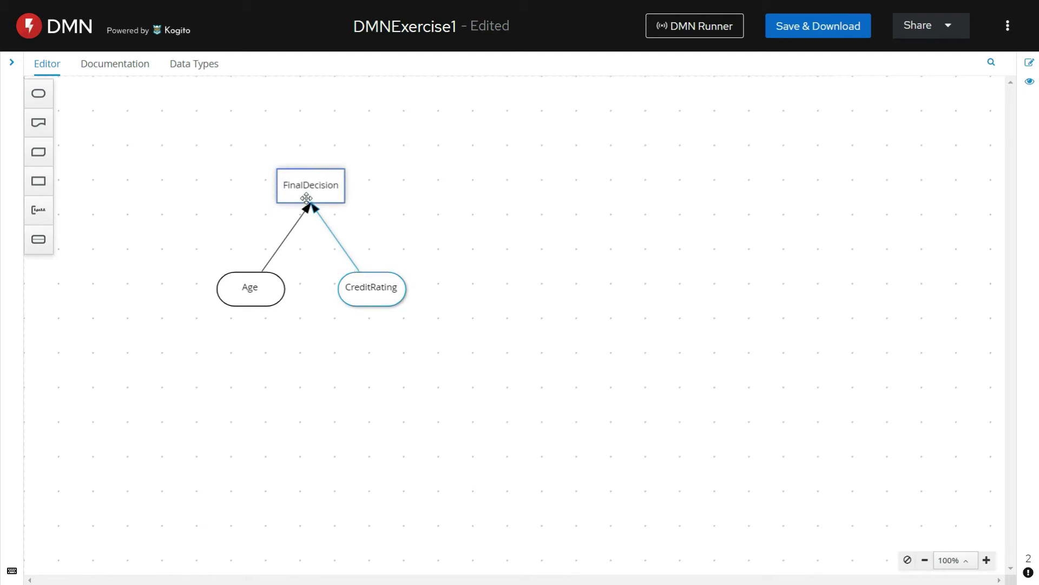
left_click(274, 282)
left_click(372, 279)
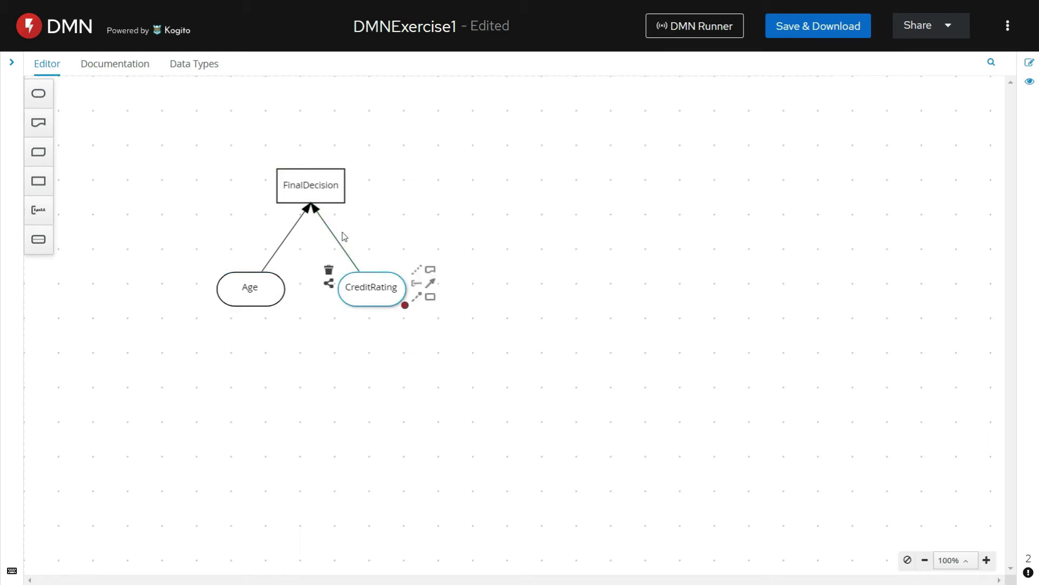
left_click(308, 173)
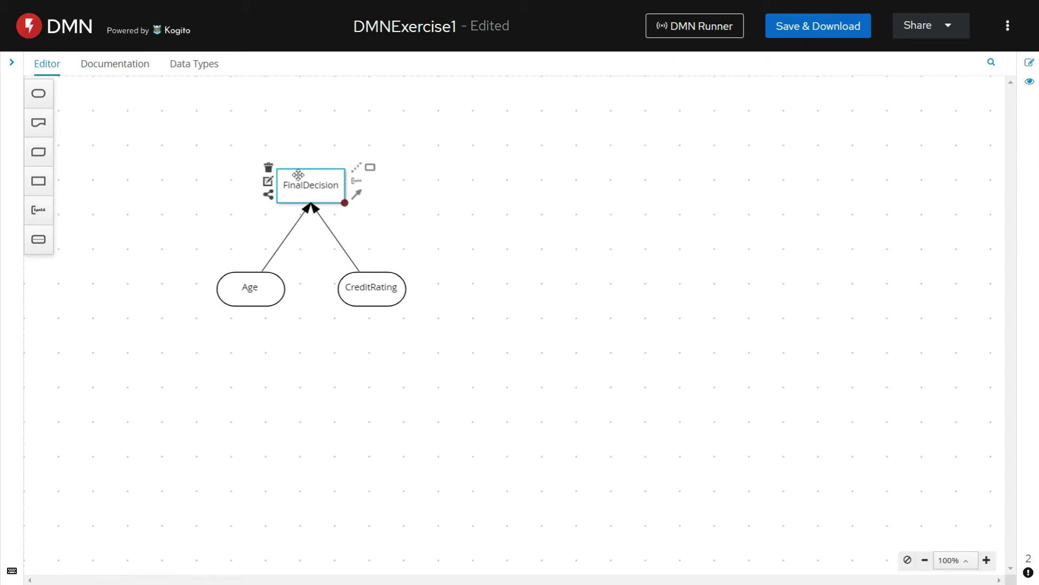
Edit FinalDecision's logic and choose Decision Table as its expression type
left_click(268, 181)
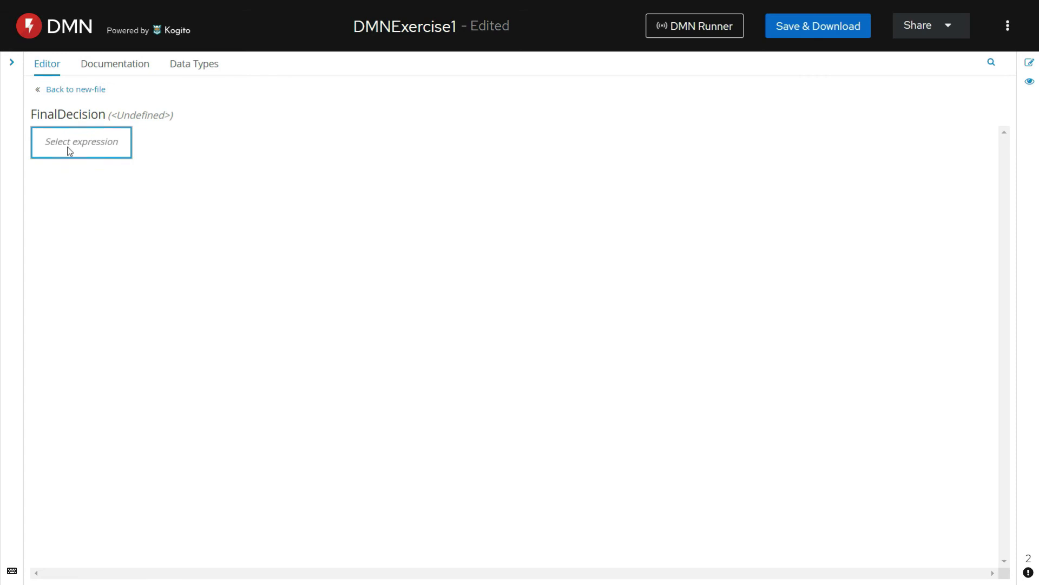
left_click(84, 145)
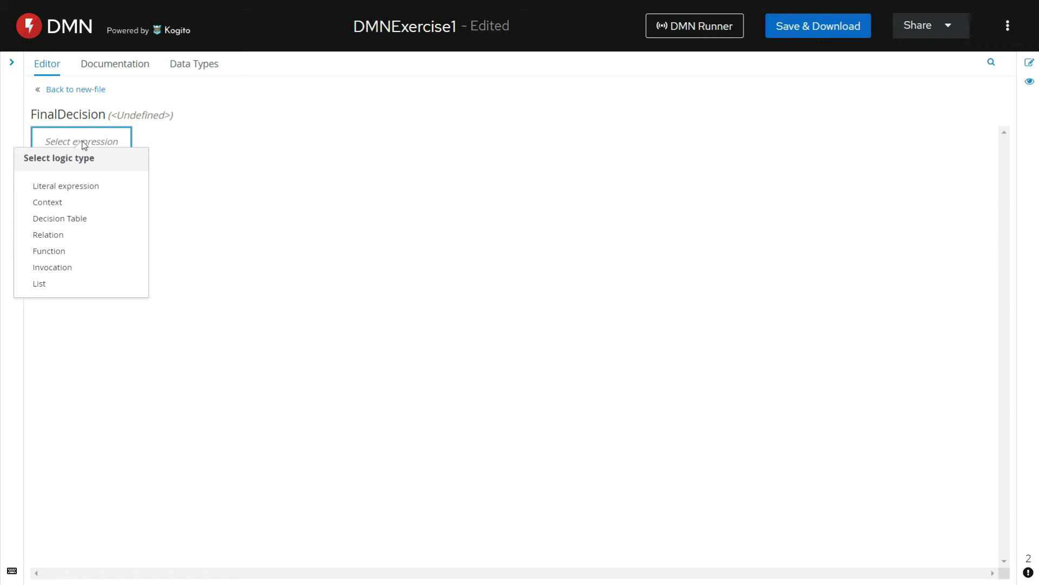
left_click(67, 222)
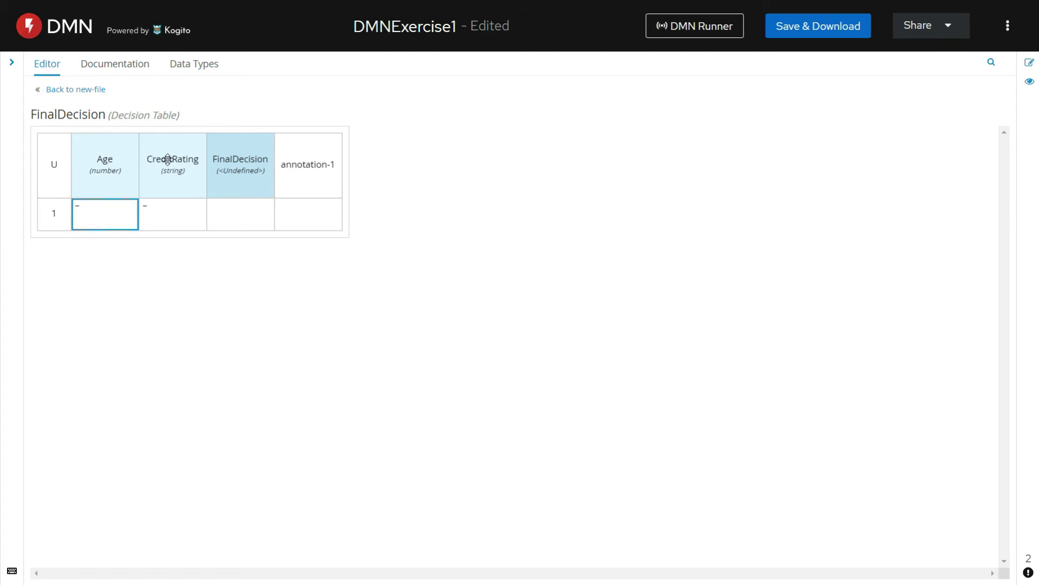
Set the FinalDecision output clause's data type to string
left_click(245, 166)
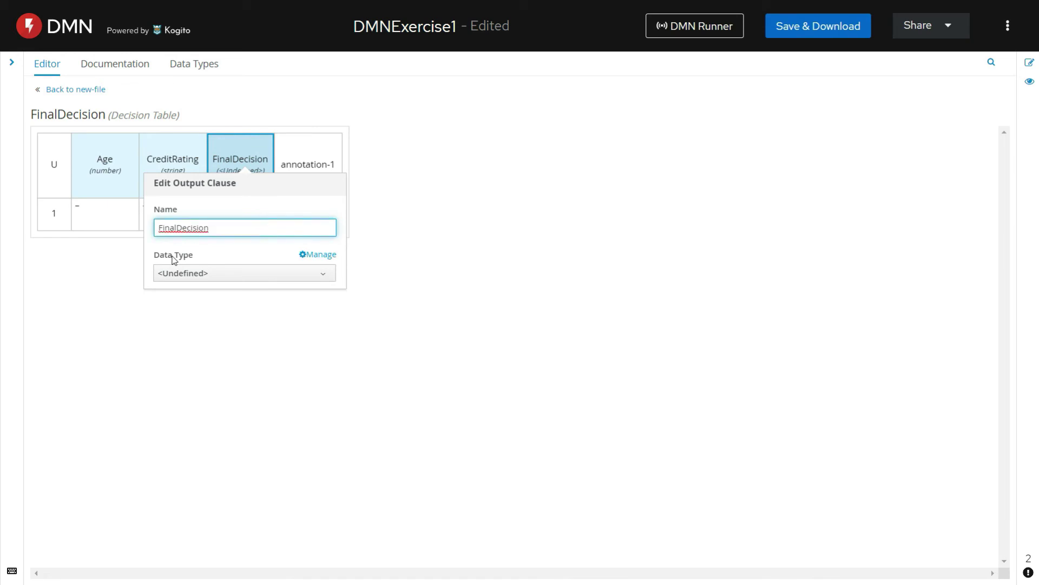
left_click(193, 276)
left_click(183, 468)
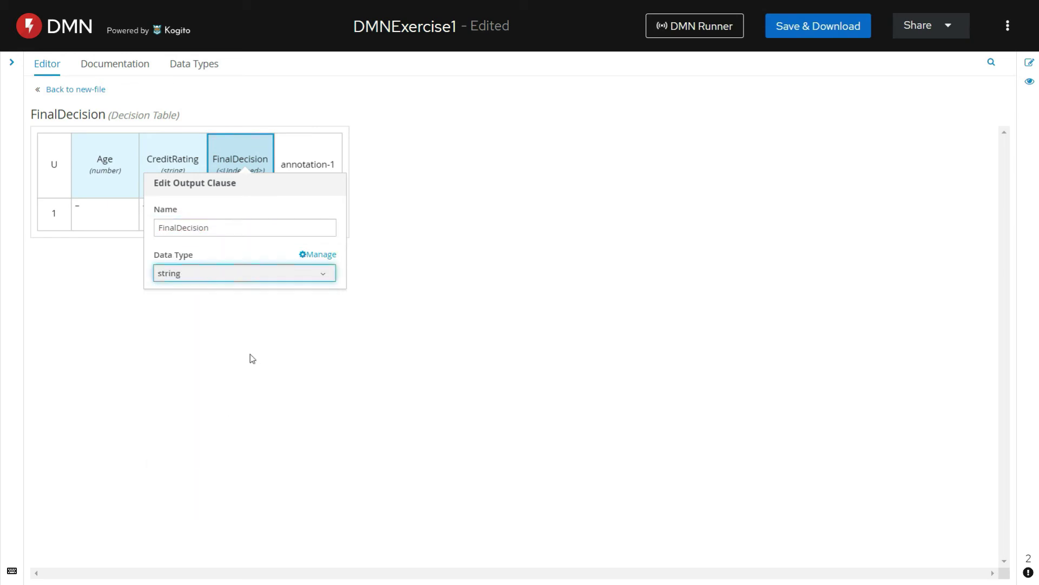
left_click(271, 307)
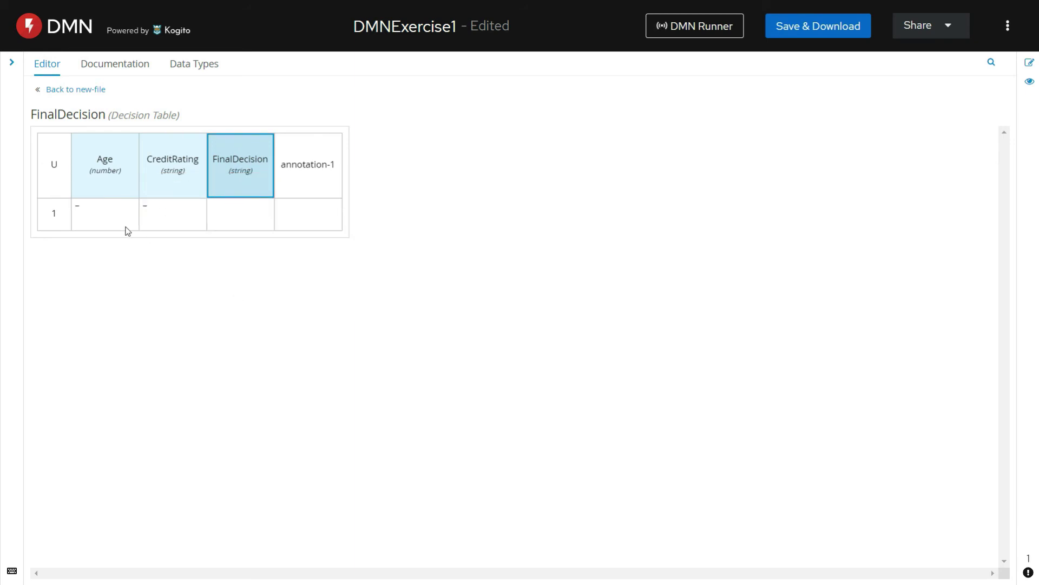
Enter rule 1 as Age >=21, CreditRating "High", FinalDecision "Approved"
left_click(55, 220)
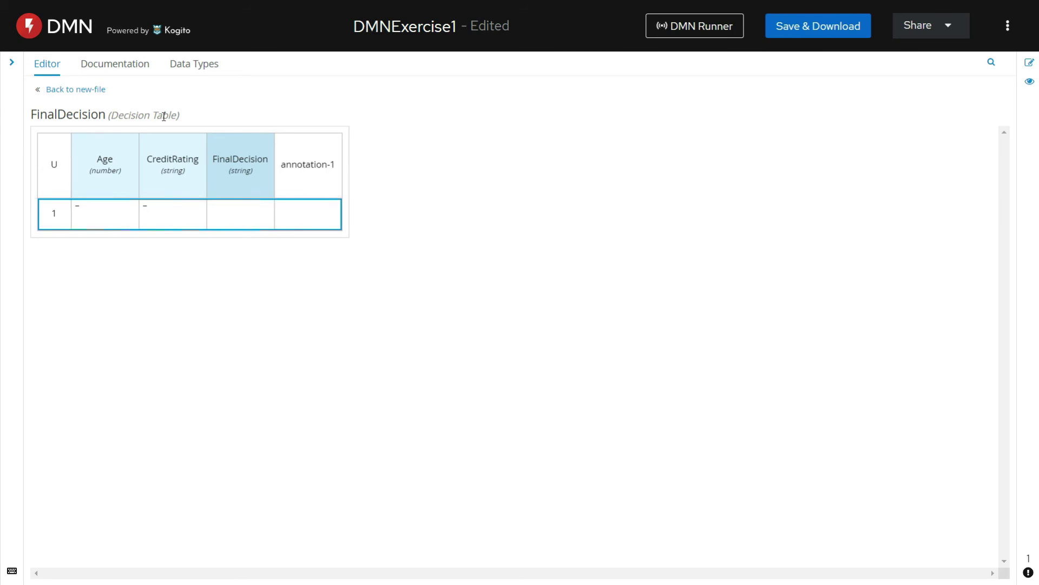
left_click(113, 222)
double_click(111, 216)
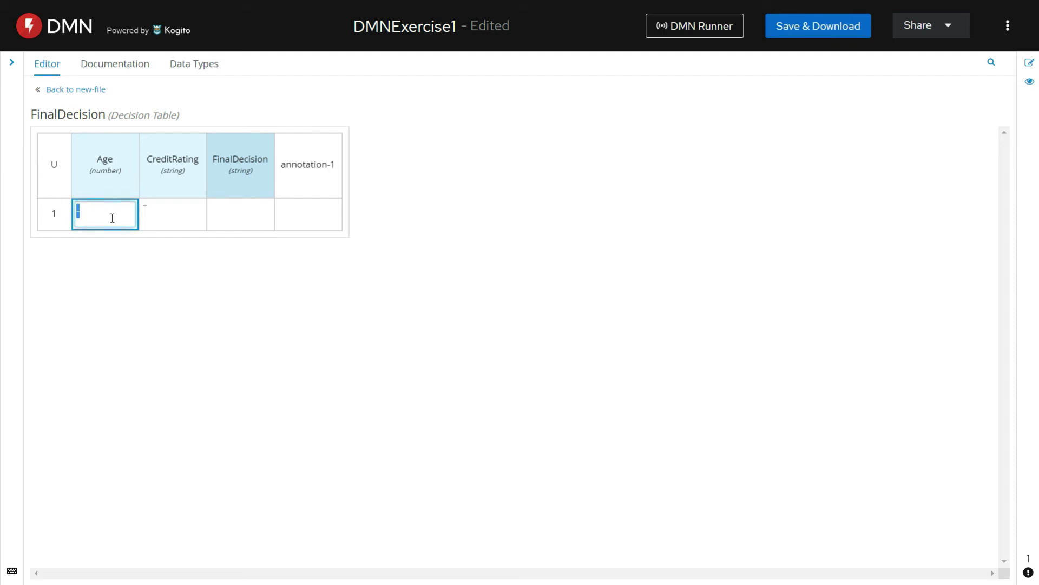
type(">=21")
double_click(166, 214)
type("\"")
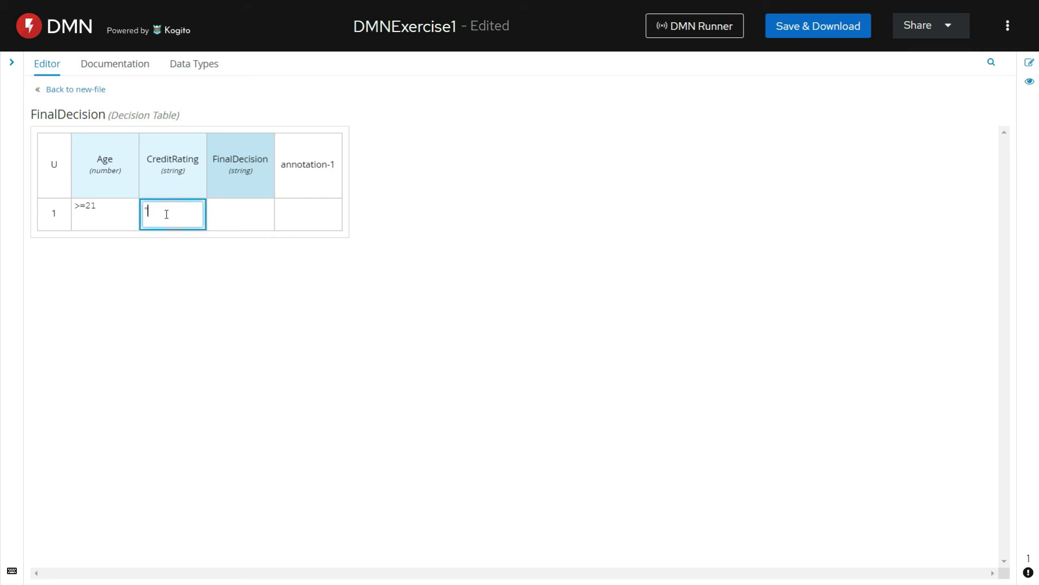
type("High\"")
double_click(233, 215)
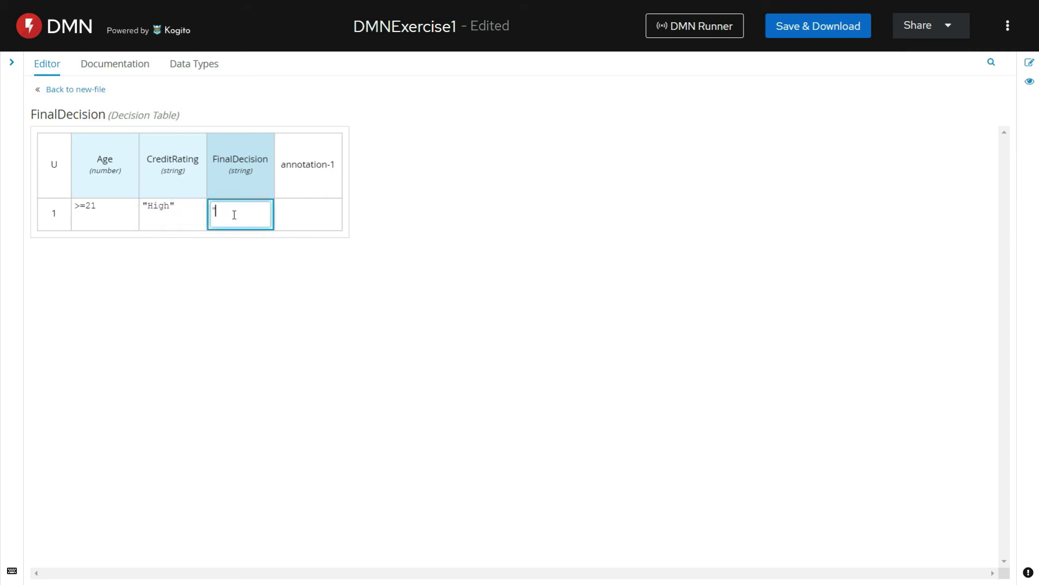
type("\"Approved\"")
left_click(311, 217)
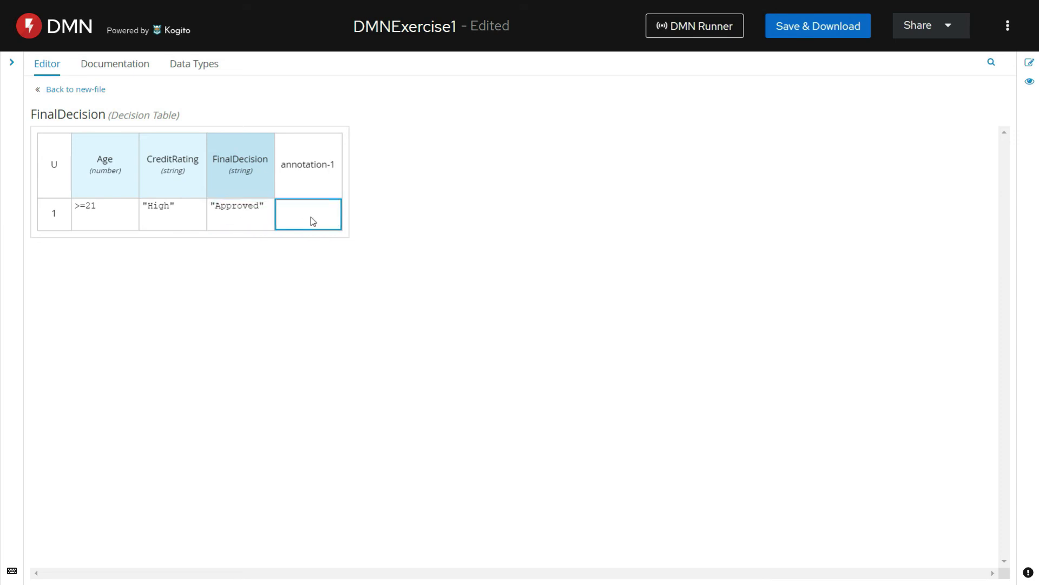
Add two rule rows and fill rule 2: Age >=21, CreditRating "Low", FinalDecision "Reject"
right_click(50, 216)
left_click(85, 260)
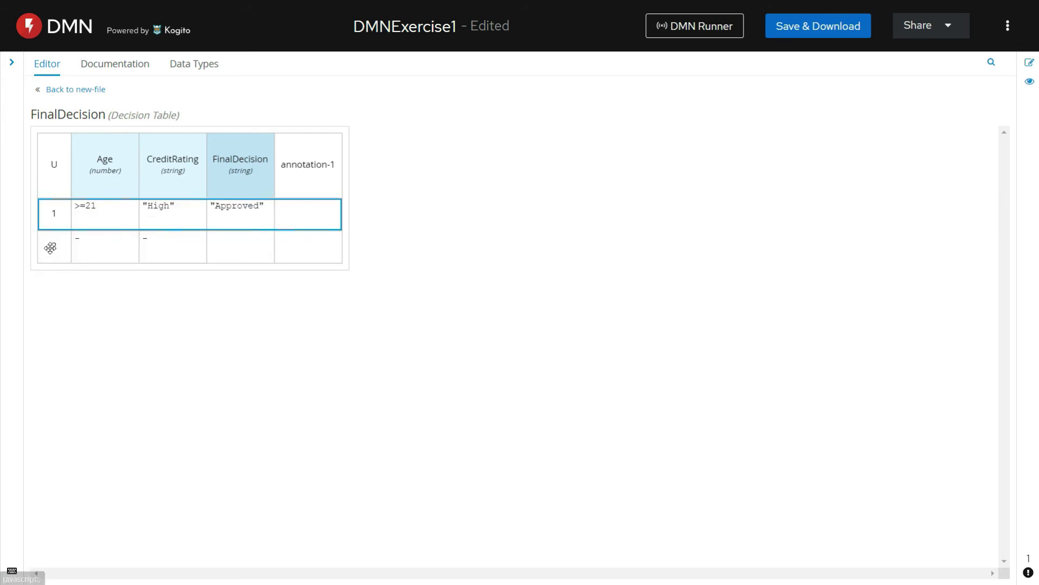
right_click(51, 248)
left_click(78, 297)
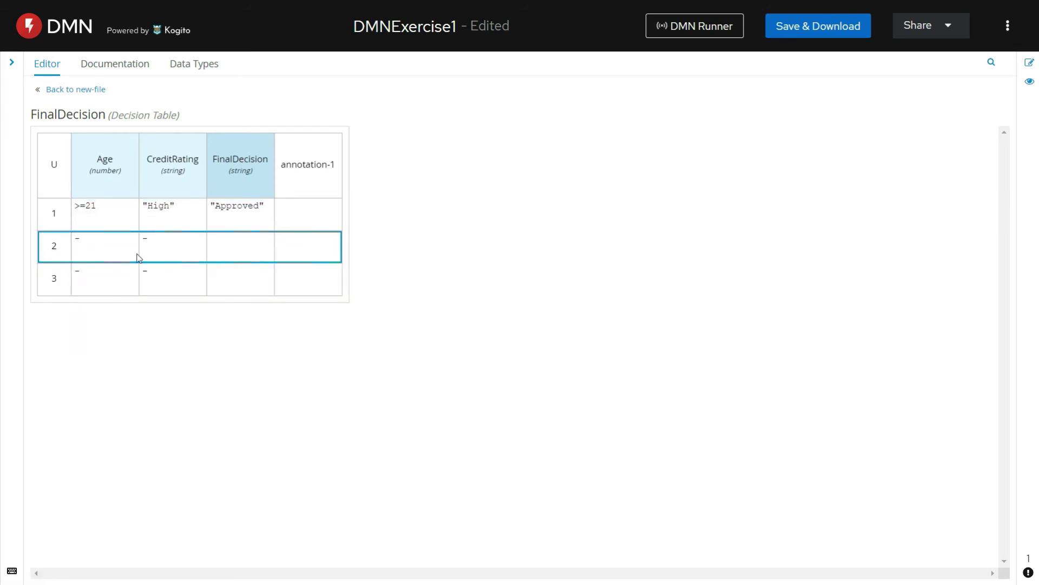
double_click(120, 250)
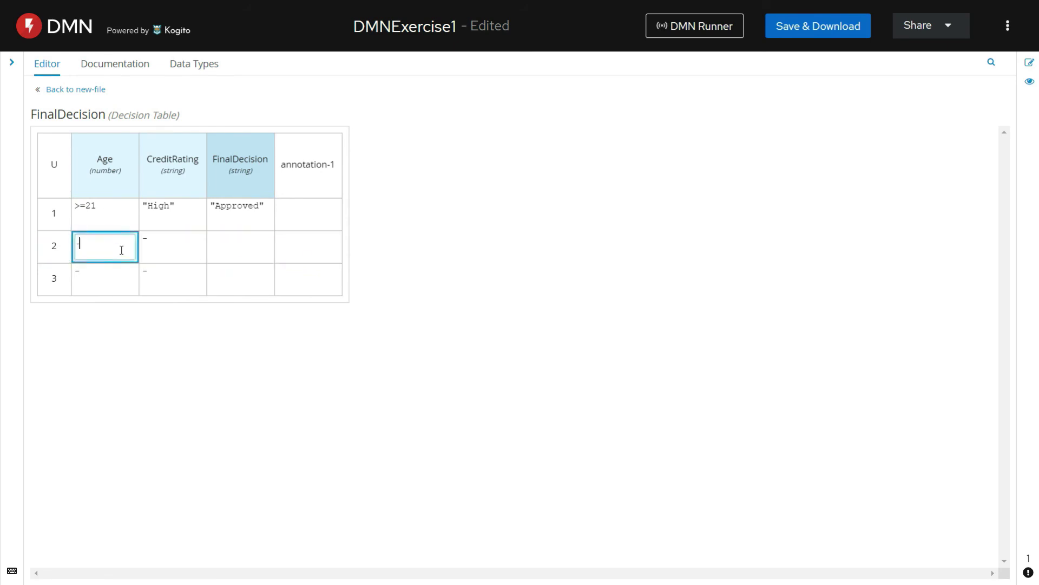
type(">=21")
key("Return")
double_click(163, 241)
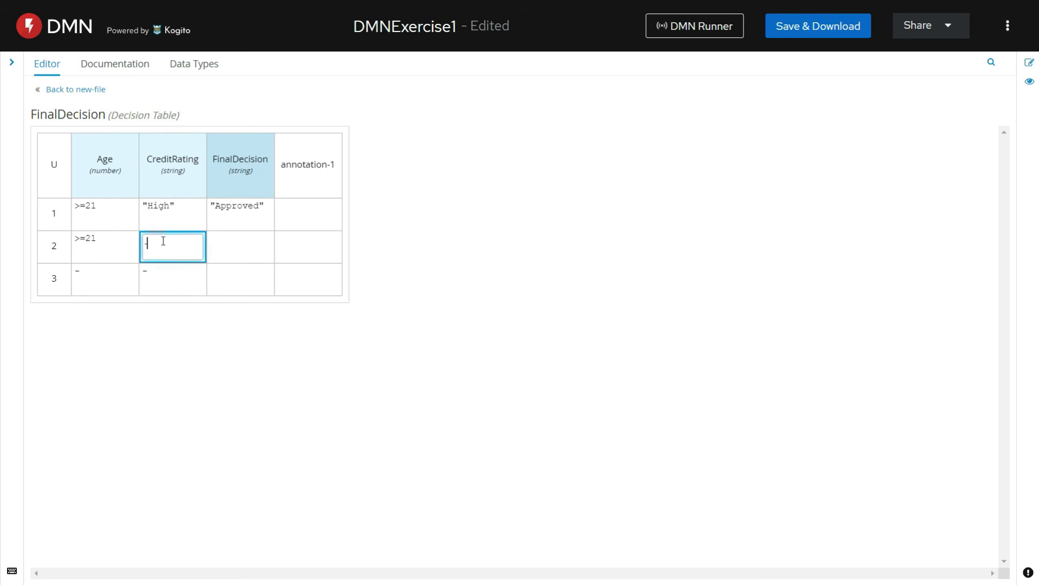
type("\"Low\"")
left_click(243, 249)
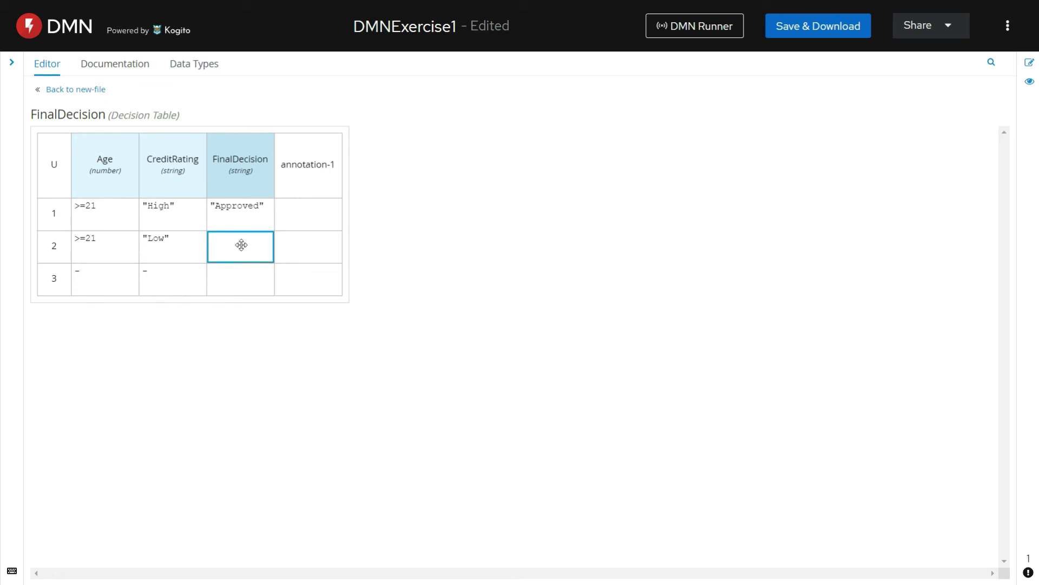
double_click(242, 245)
type("\"Reject\"")
Fill rule 3: Age <21, CreditRating "High", FinalDecision "Reject"
double_click(114, 283)
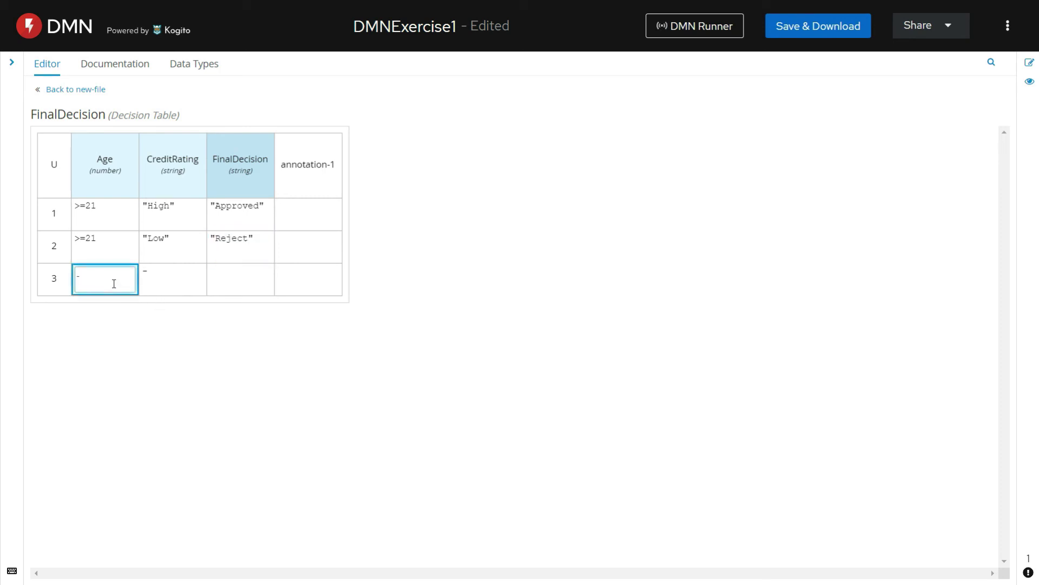
type("<21")
double_click(163, 281)
type("\"")
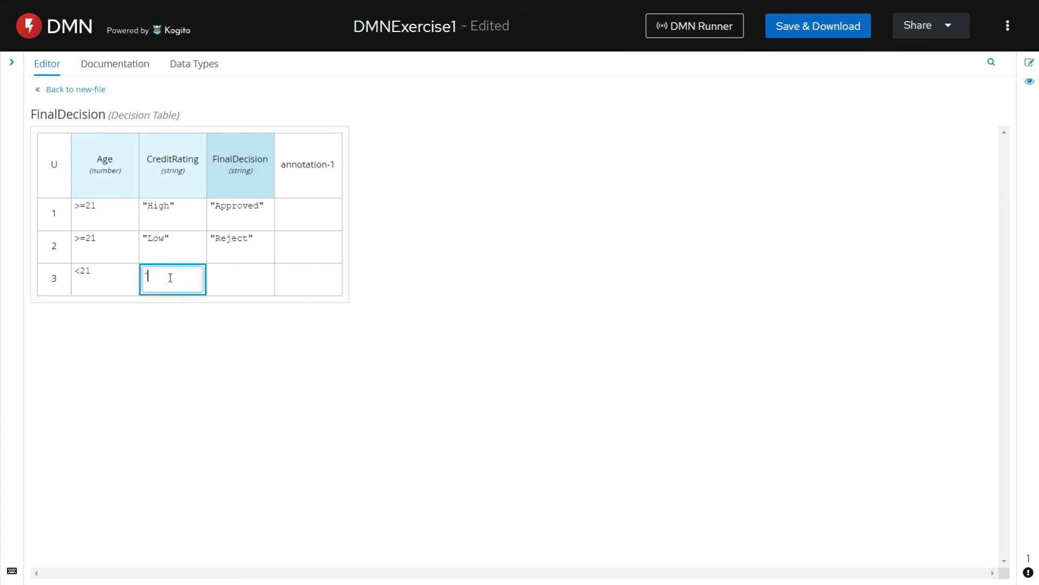
type("High\"")
double_click(257, 291)
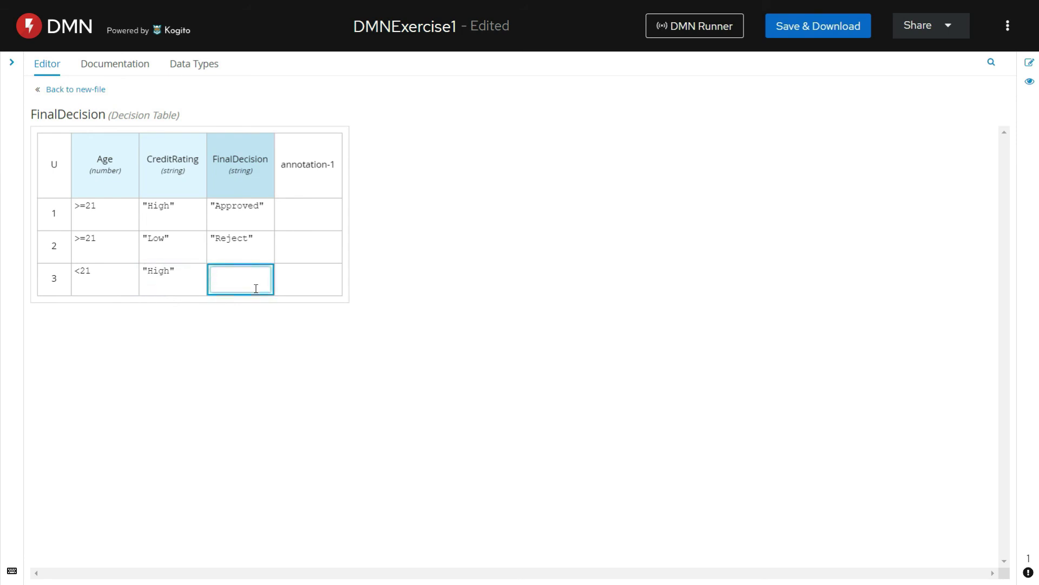
type("\"Reje")
key("BackSpace")
key("BackSpace")
type("ject\"")
left_click(298, 283)
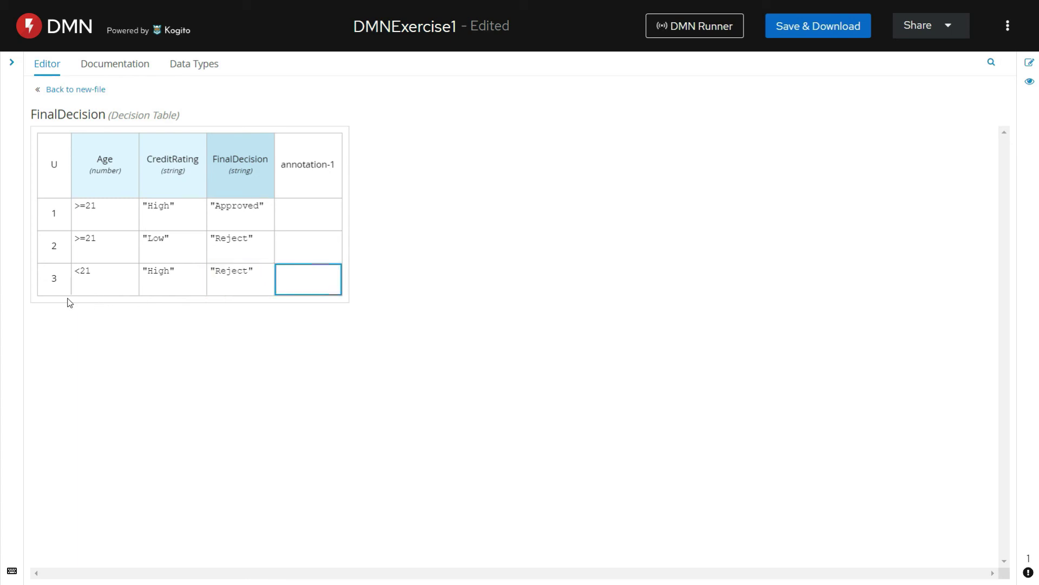
Add a fourth rule row: Age <21, CreditRating "Low", FinalDecision "Reject"
right_click(53, 279)
left_click(88, 326)
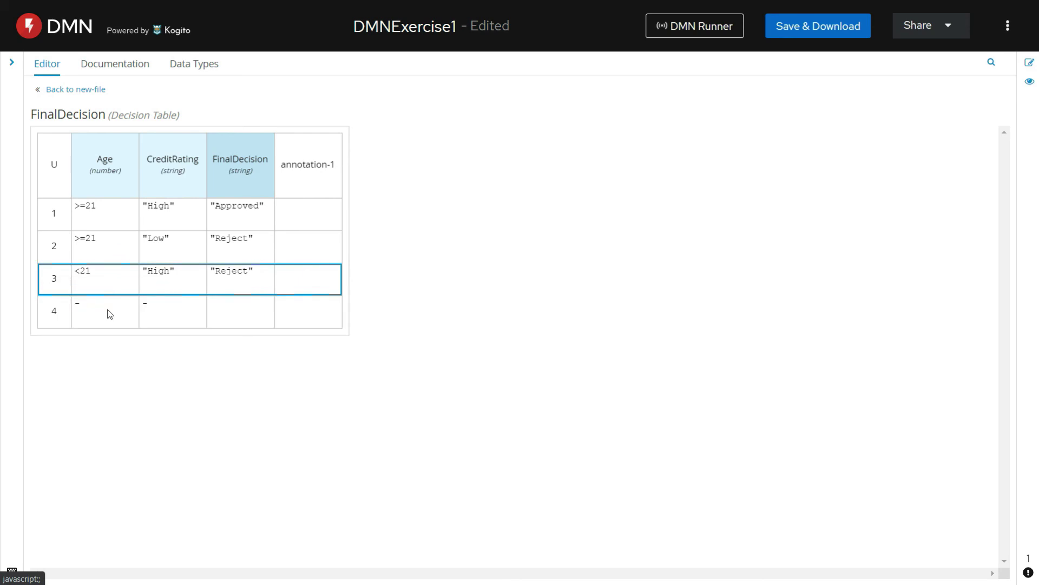
double_click(109, 314)
type("<21")
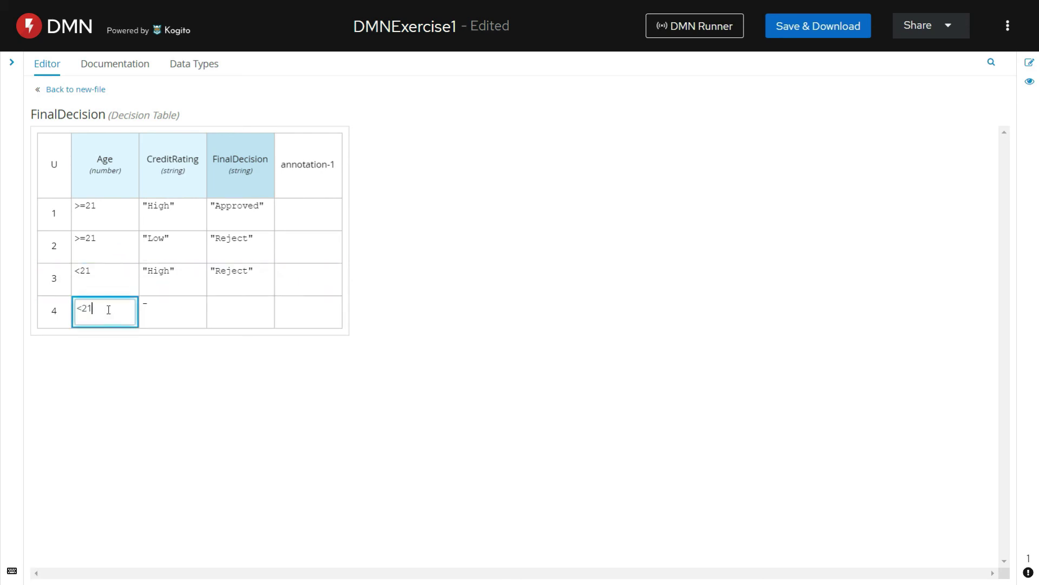
double_click(169, 318)
type("\"")
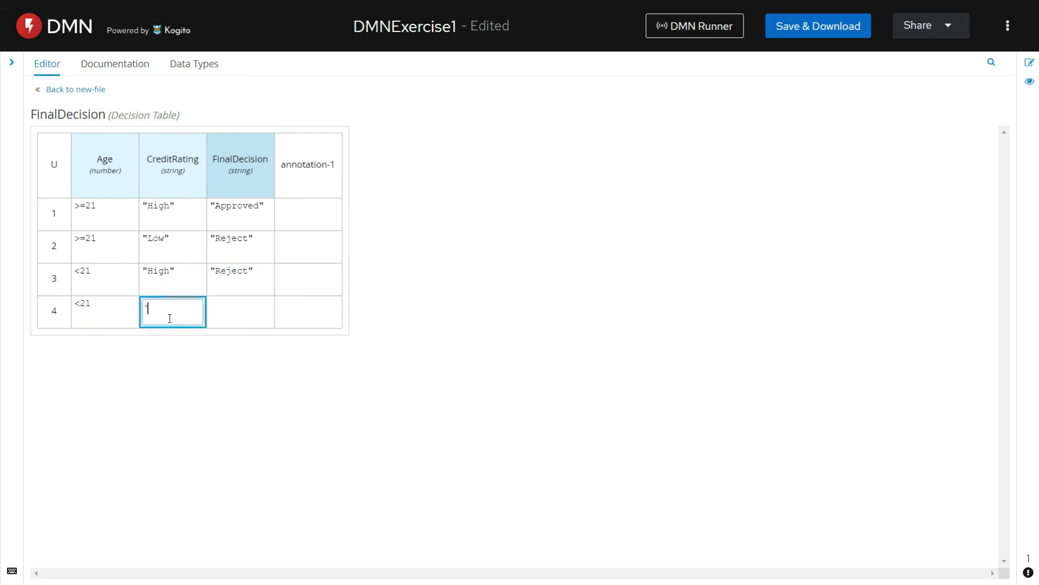
type("Low")
key("BackSpace")
key("BackSpace")
type("ow")
double_click(233, 309)
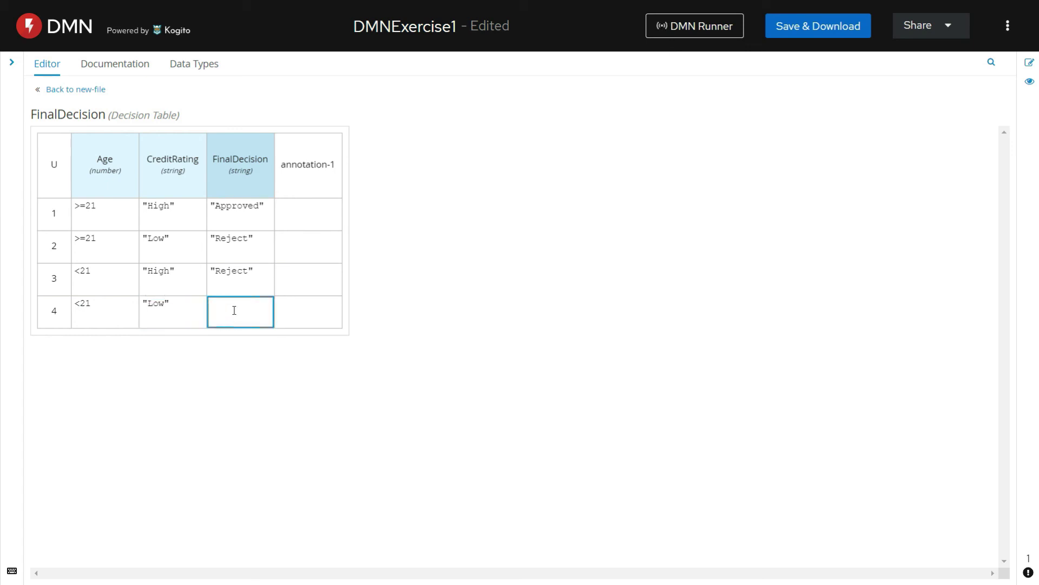
type("\"Reject\"")
left_click(330, 311)
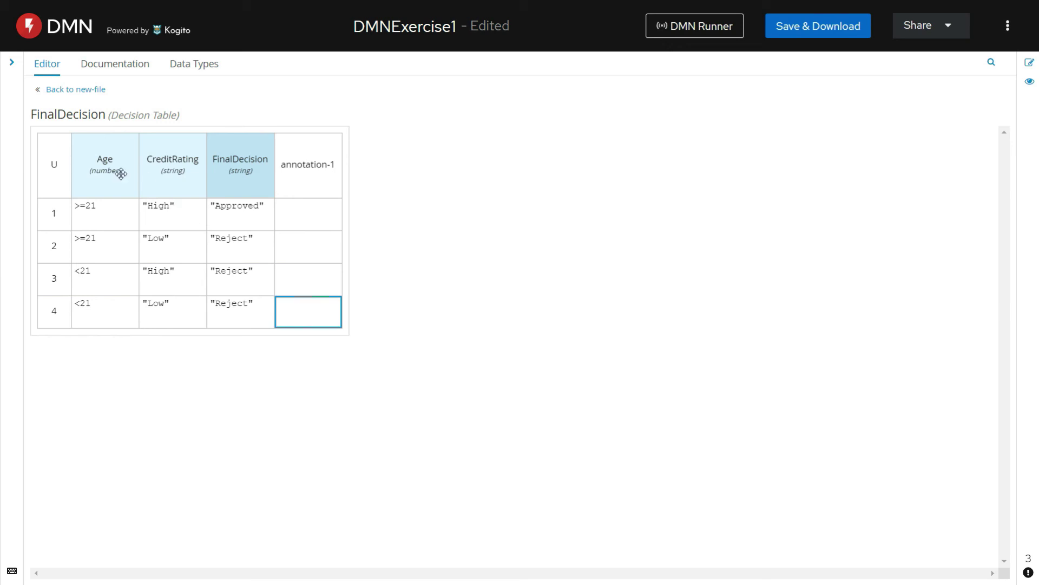
Check rules 1–4 row by row, then go back to the DMNExercise1 diagram
left_click(52, 219)
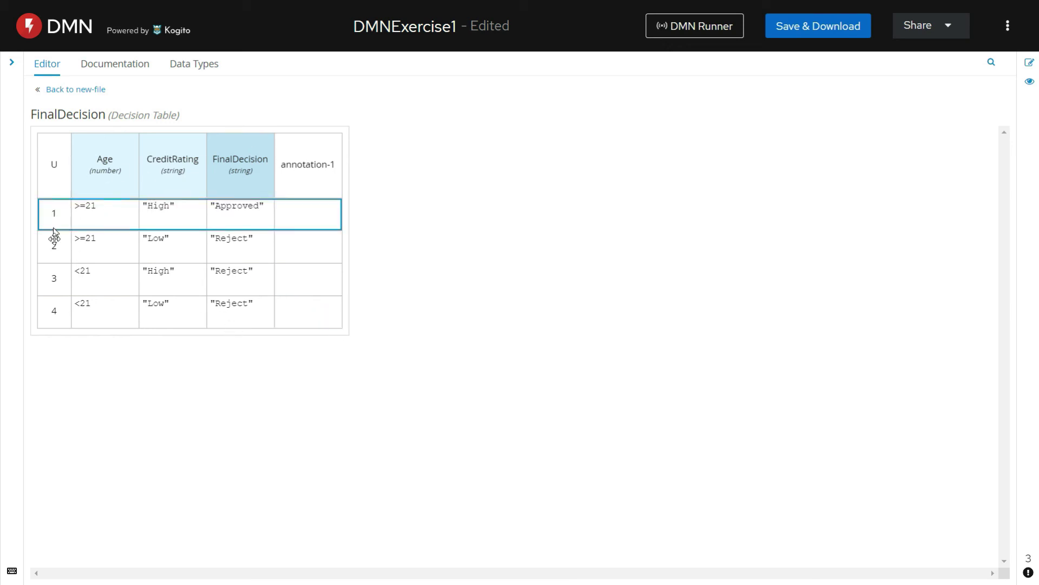
left_click(57, 252)
left_click(59, 275)
left_click(57, 309)
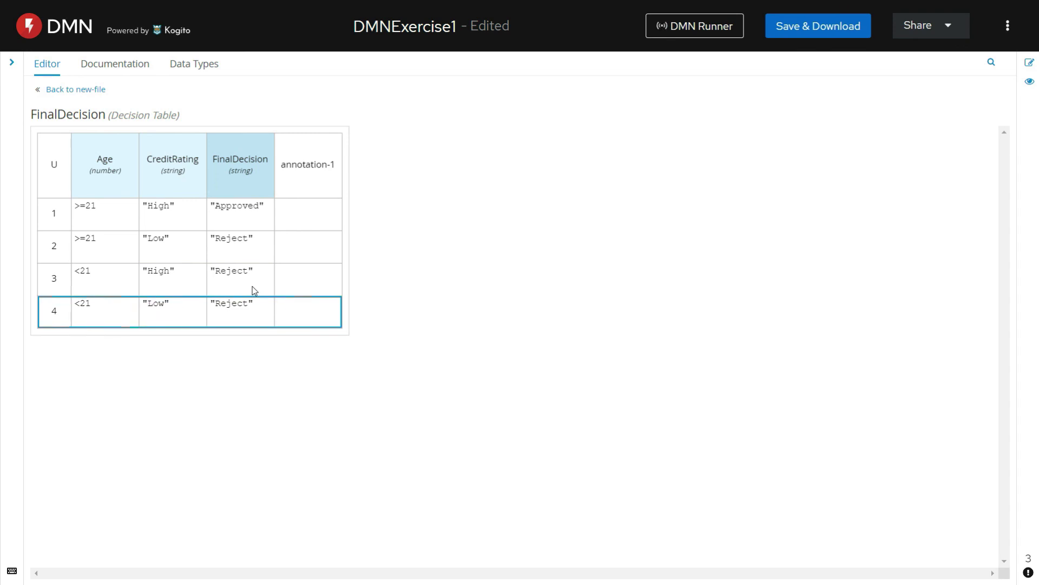
left_click(62, 90)
left_click(428, 218)
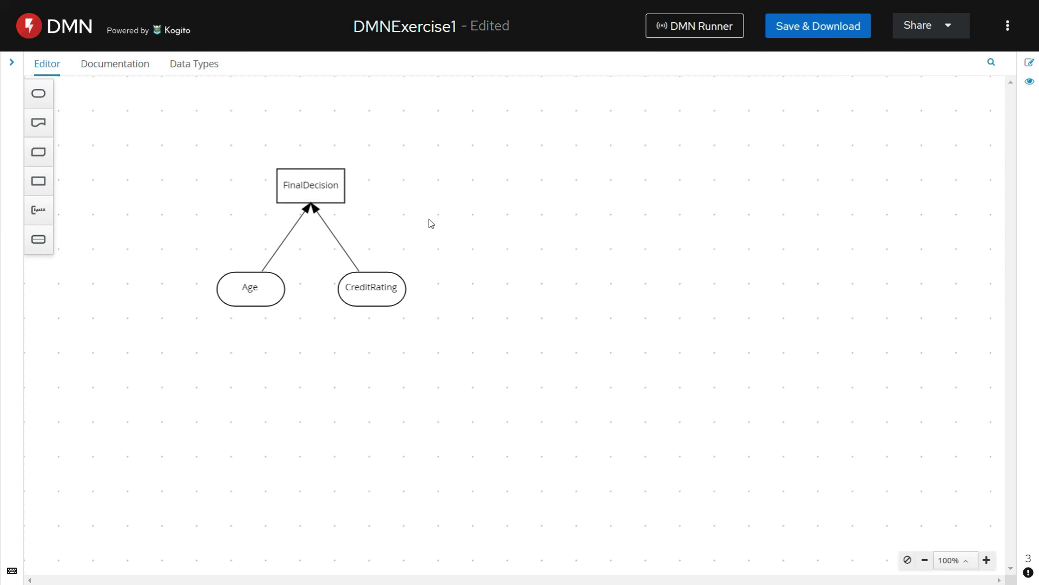
Open the DMN Runner and enter Age 21 with CreditRating Low
left_click(701, 33)
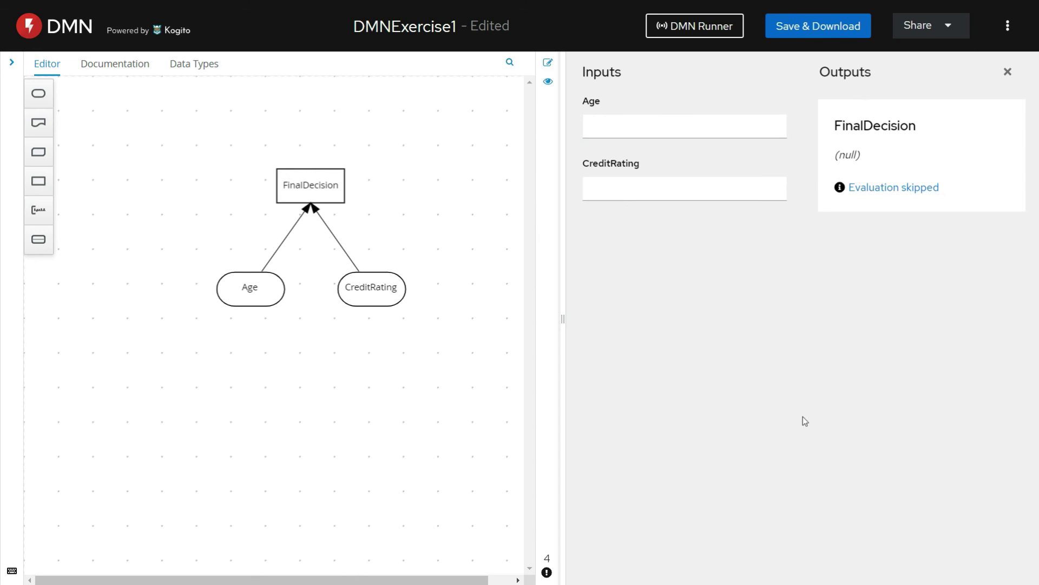
left_click(606, 127)
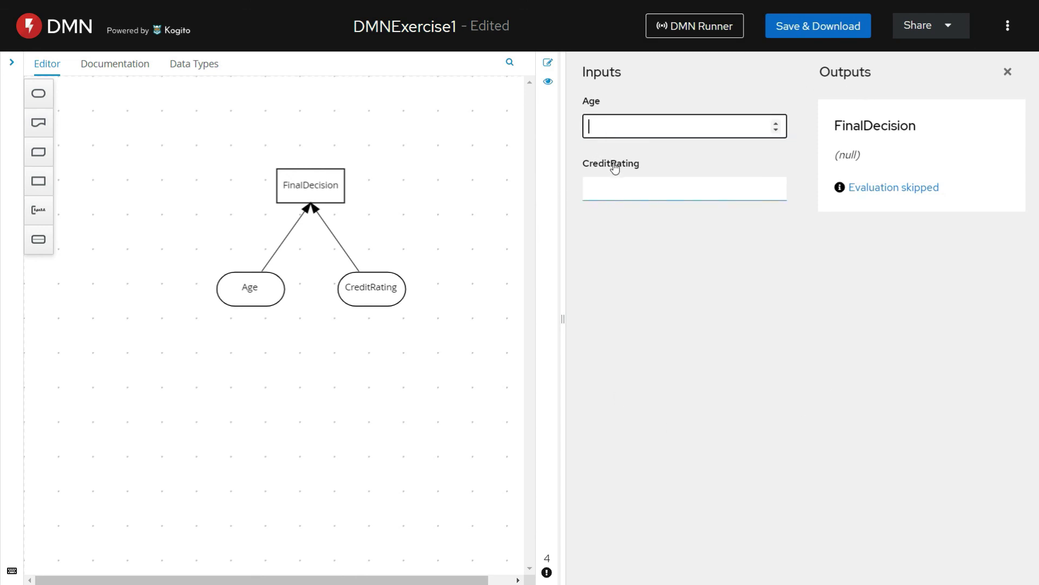
double_click(901, 127)
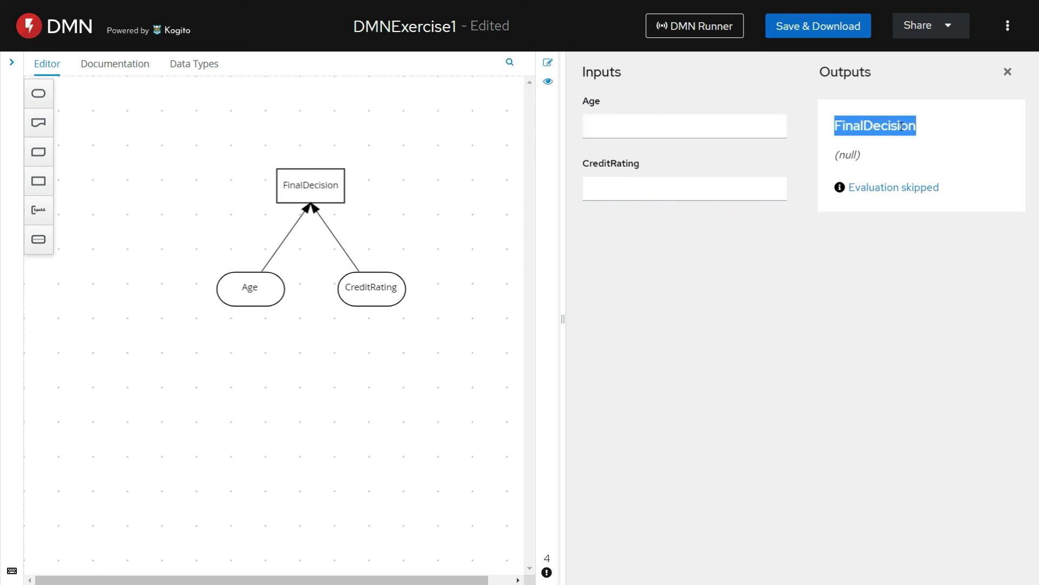
mouse_move(382, 137)
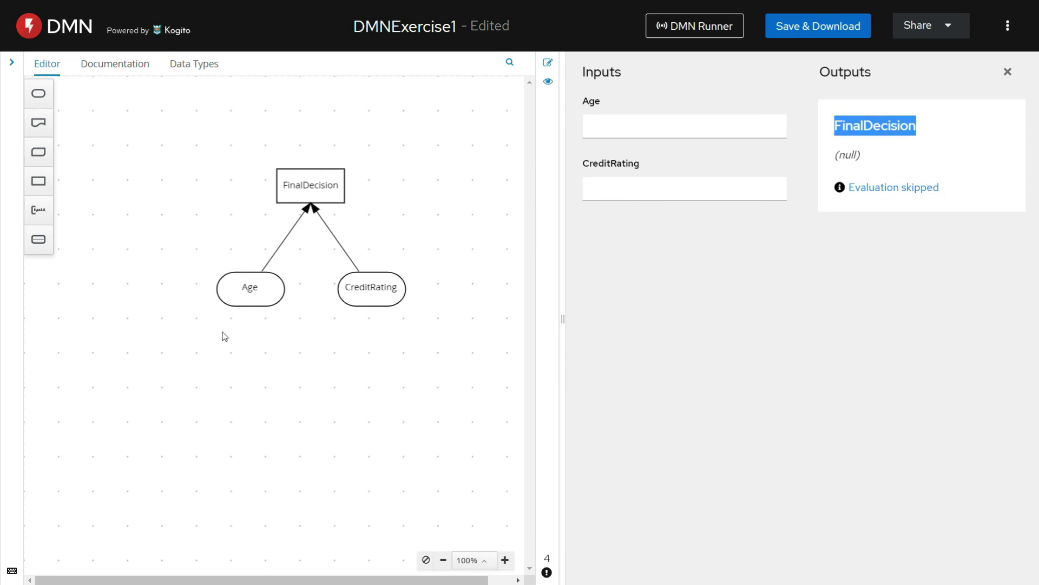
left_click(620, 133)
type("21")
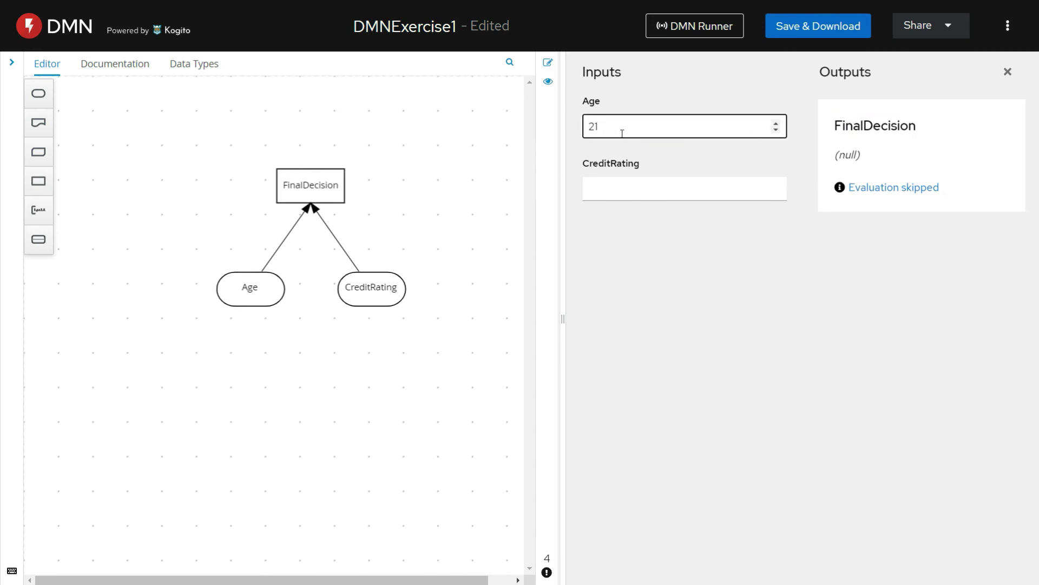
left_click(628, 182)
type("Low")
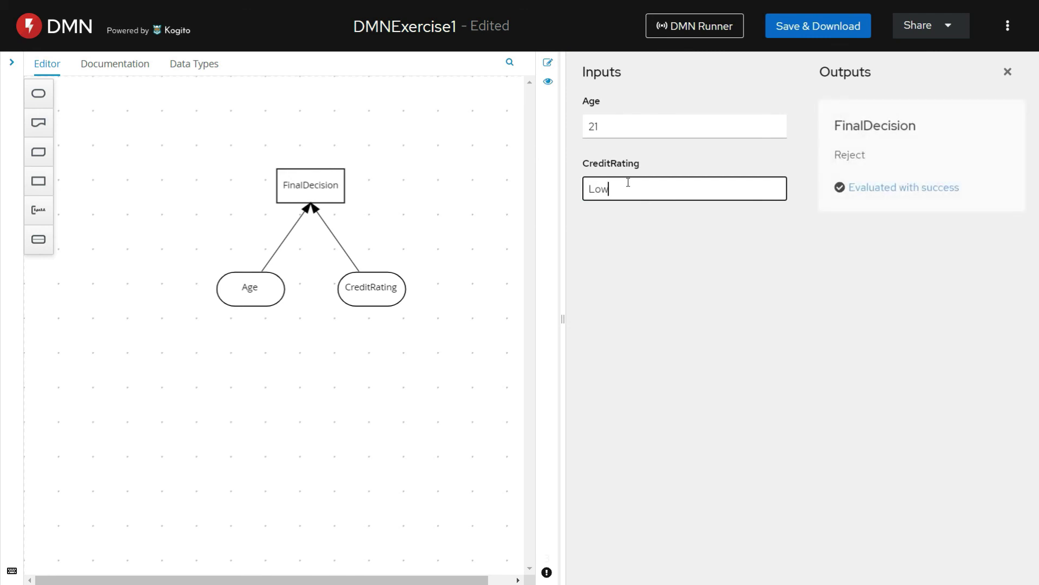
Confirm Low yields Reject, then replace CreditRating with High to get Approved
double_click(596, 128)
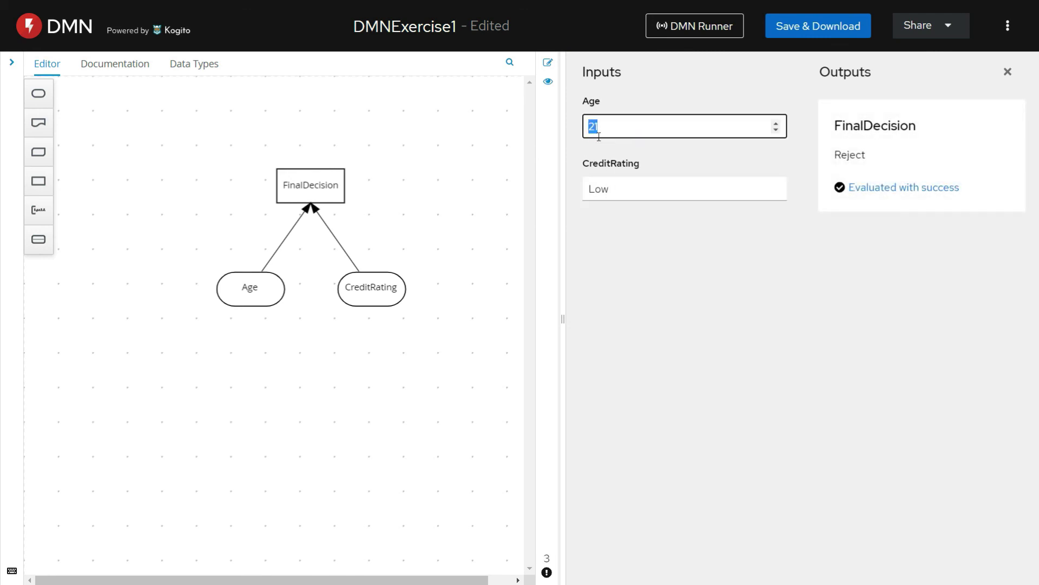
key("Tab")
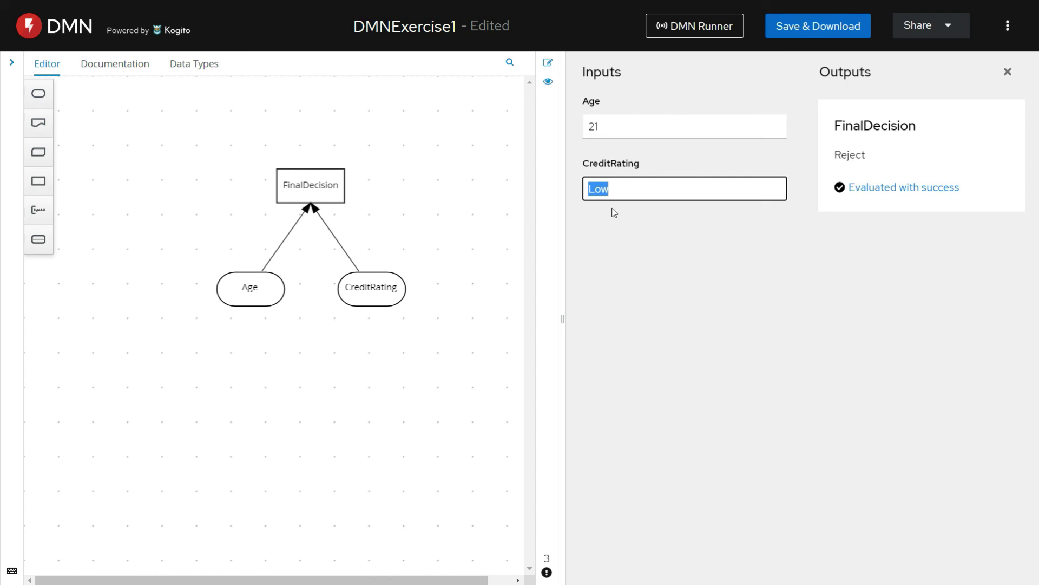
double_click(846, 156)
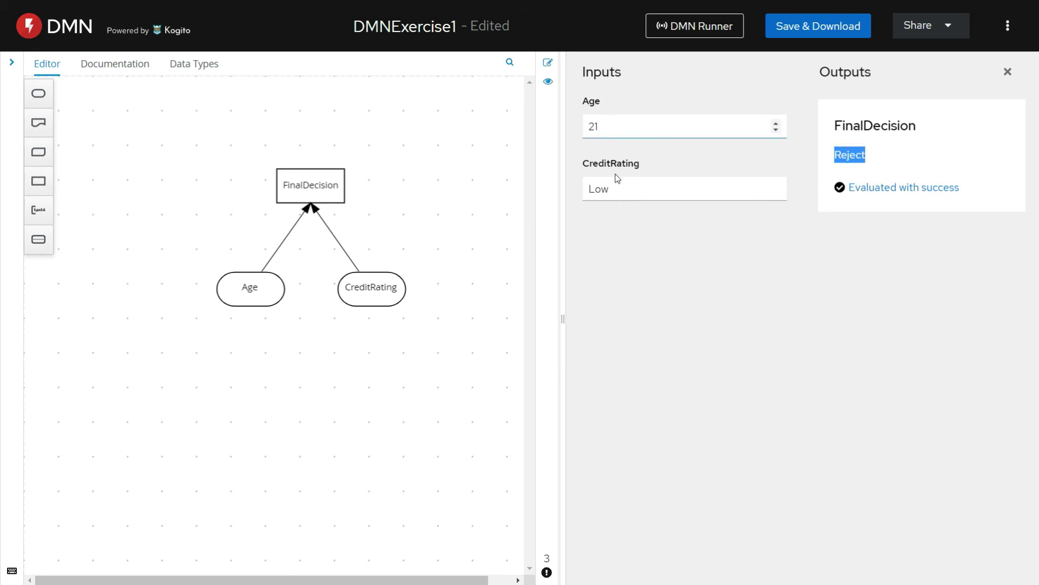
double_click(597, 188)
type("High")
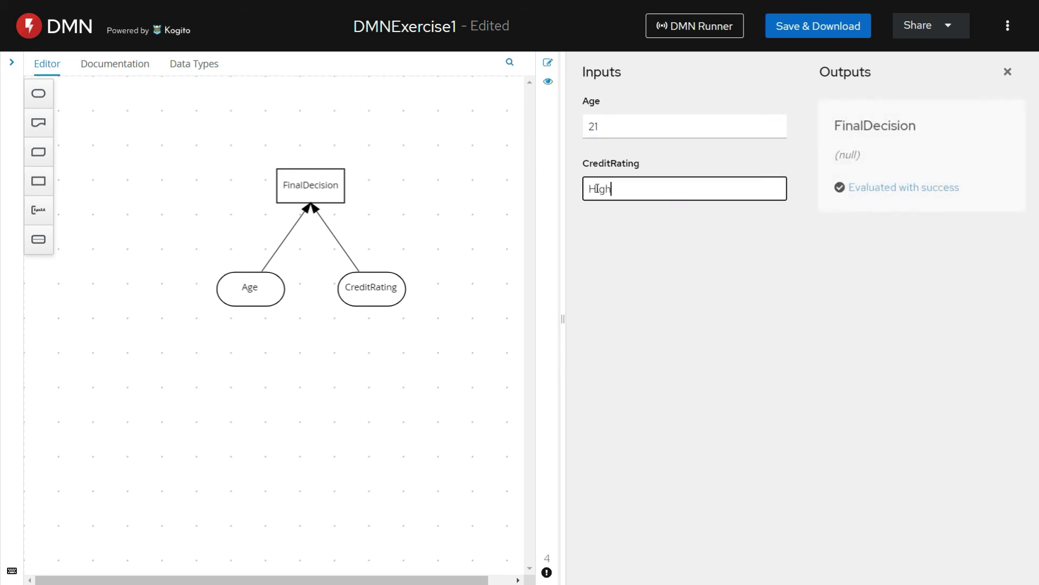
left_click(627, 120)
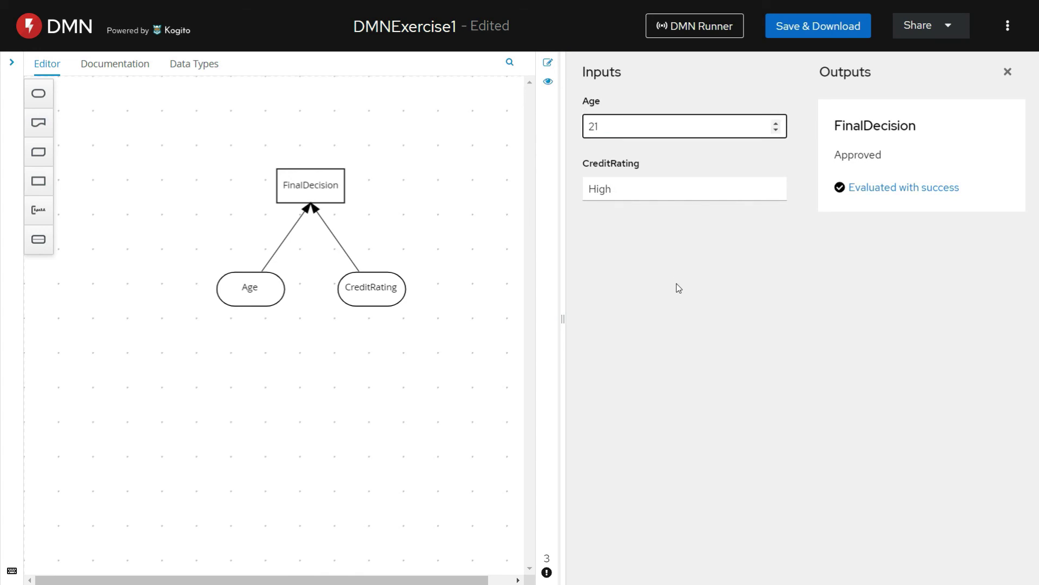
Open the FinalDecision decision table beside the runner and compare rule 1's Approved outcome
left_click(305, 179)
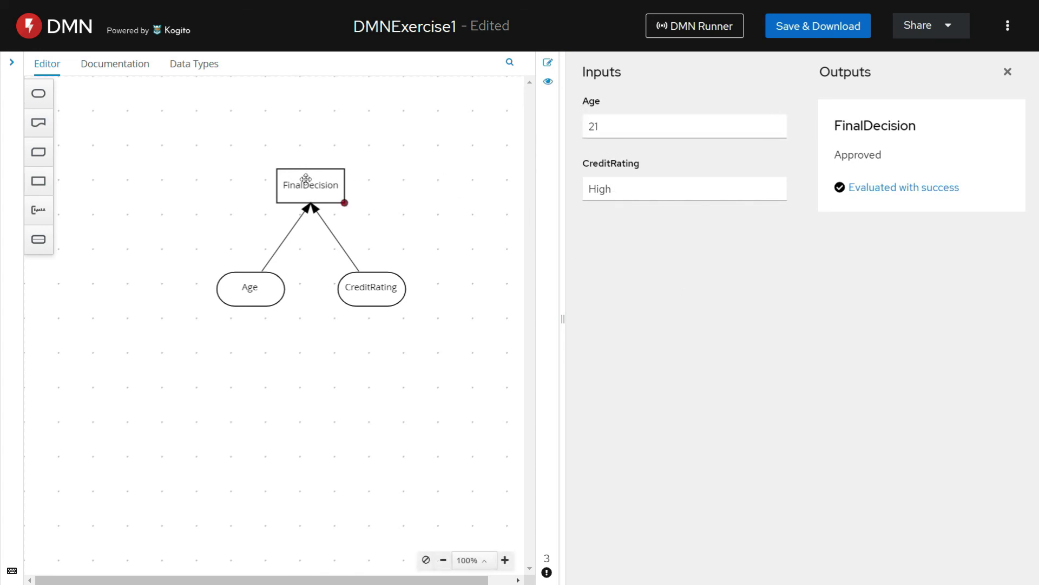
left_click(270, 183)
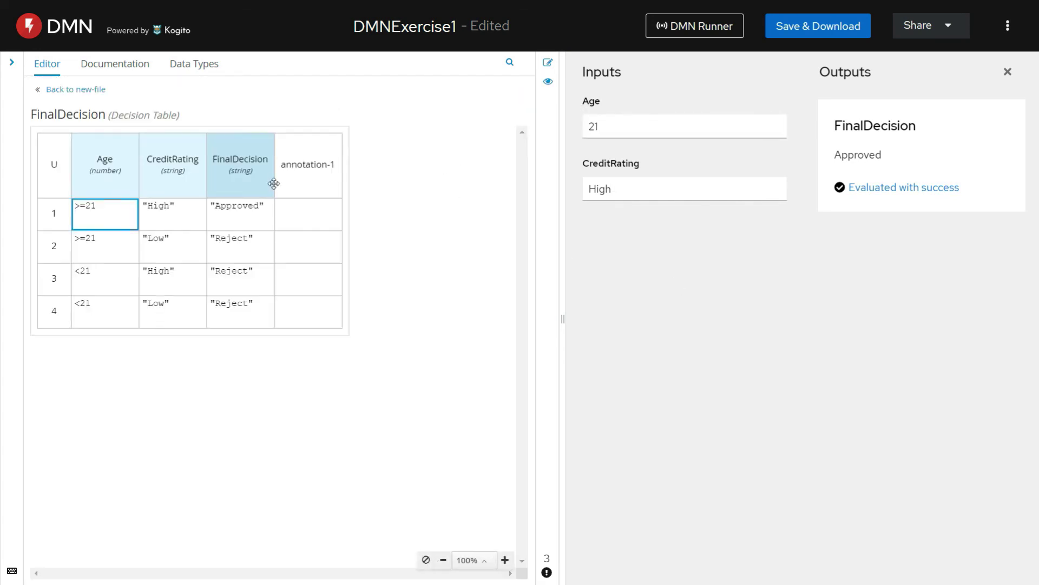
left_click(601, 127)
left_click_drag(601, 127, 573, 132)
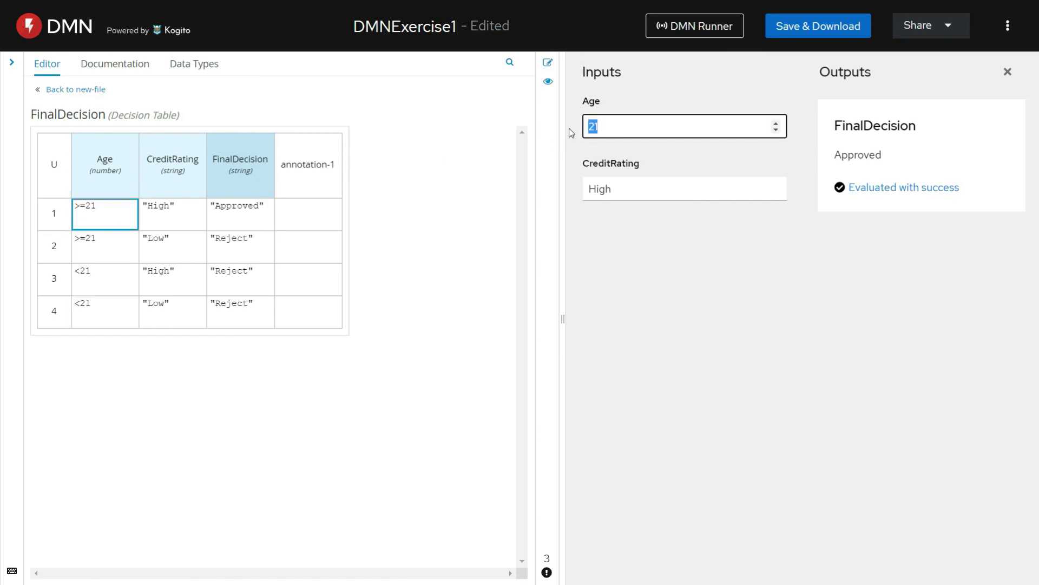
double_click(598, 190)
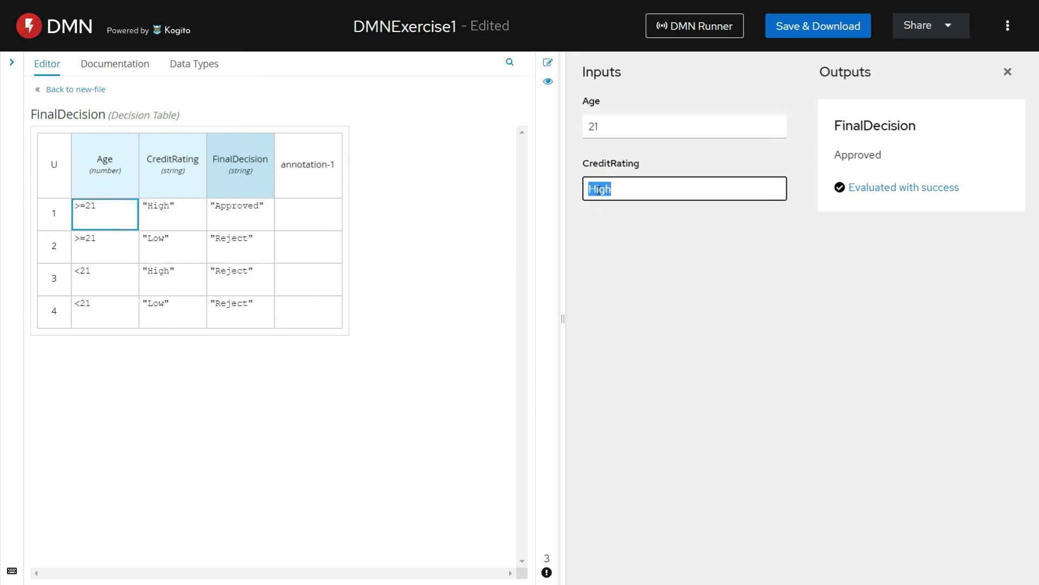
left_click(238, 224)
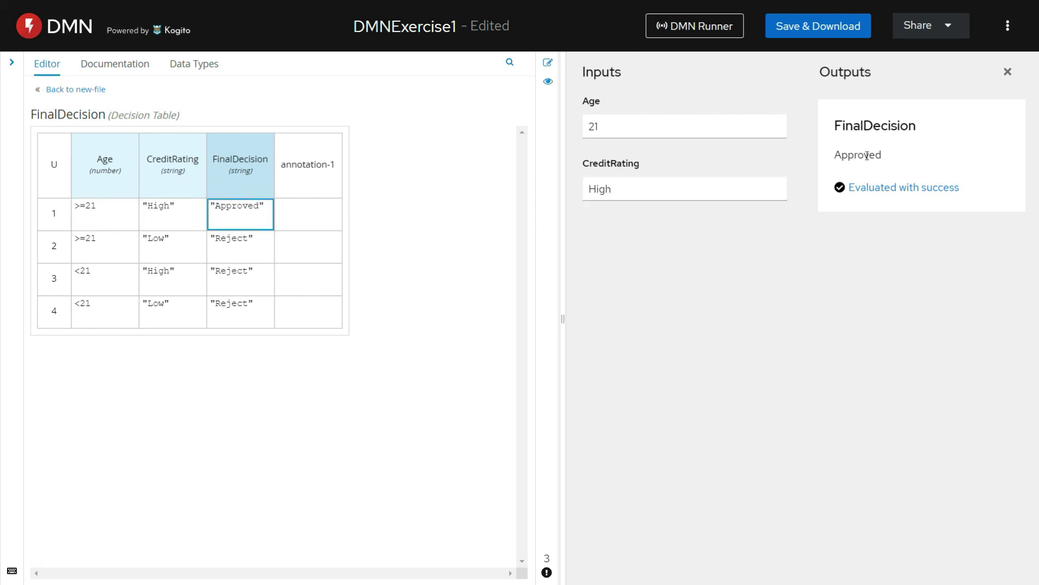
Lower Age to 20 and change CreditRating to Low, both giving Reject, then return to the diagram
left_click(627, 125)
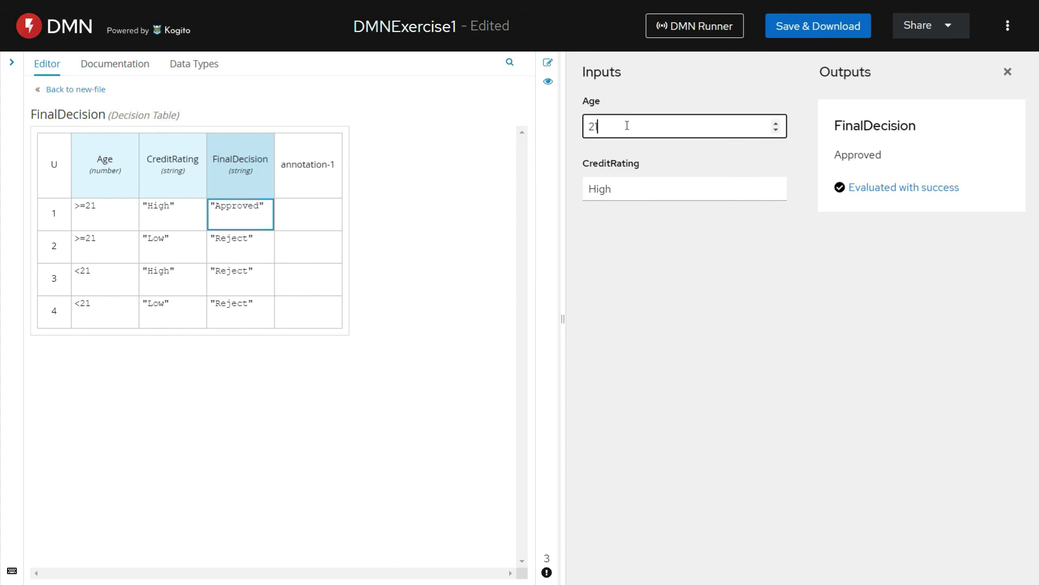
key("Down")
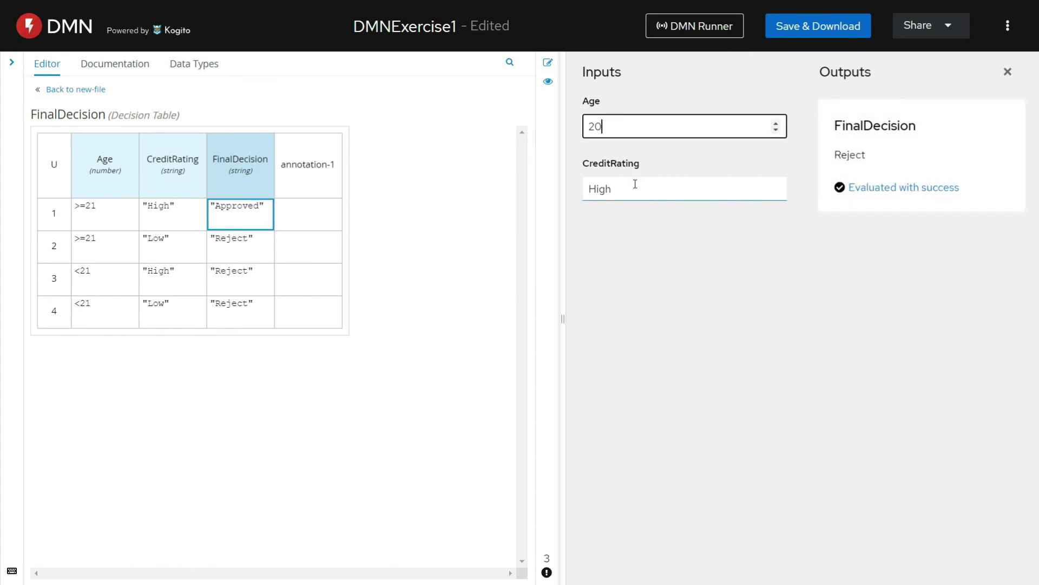
left_click(635, 188)
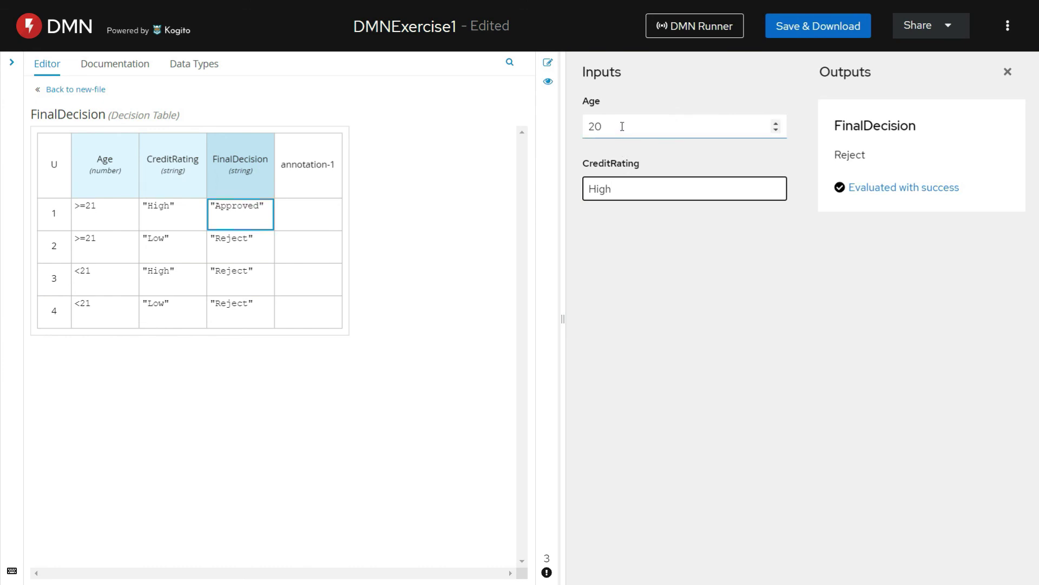
double_click(593, 184)
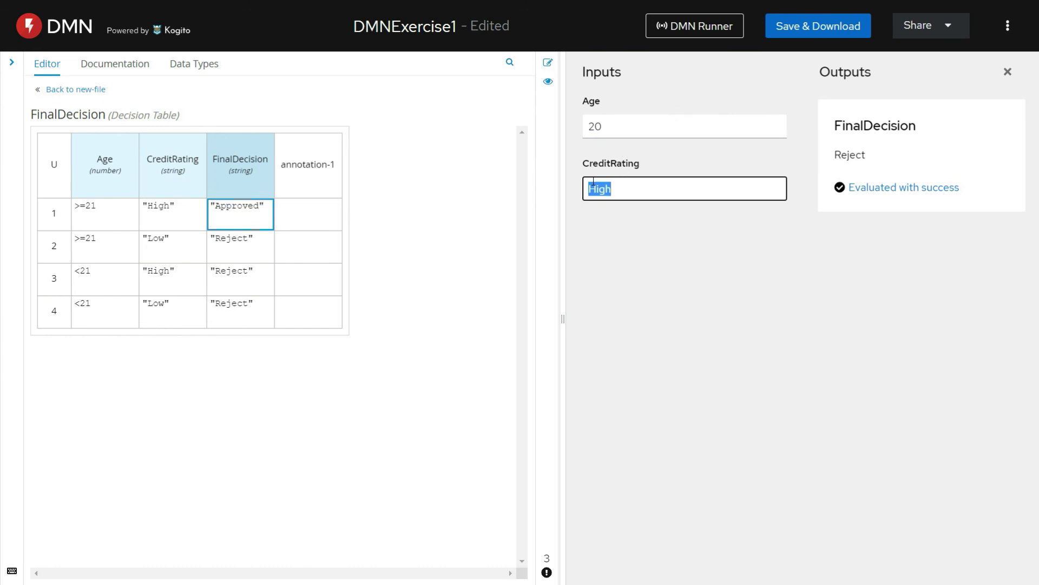
type("Low")
double_click(864, 155)
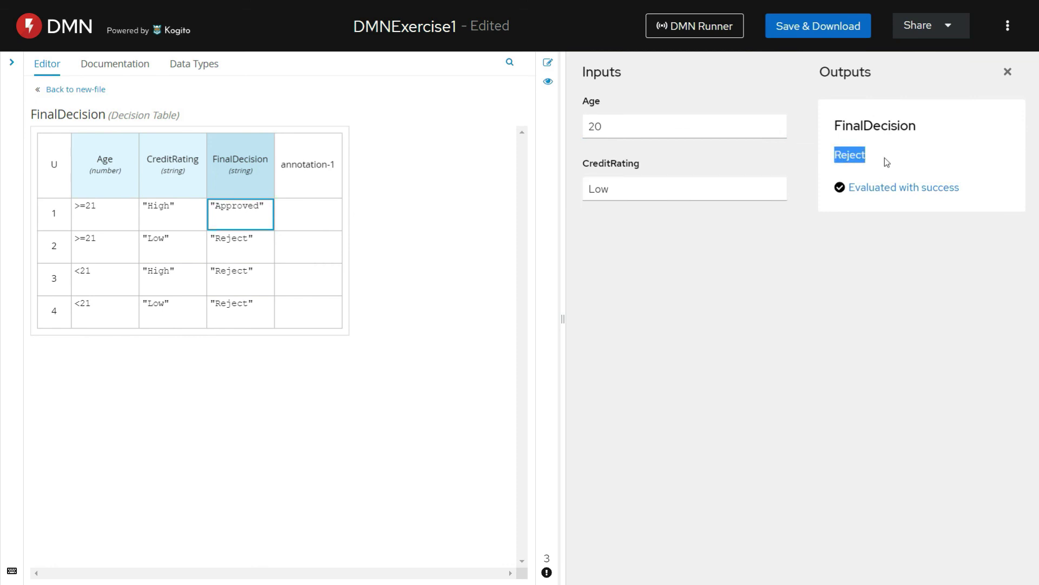
left_click(693, 102)
left_click(69, 90)
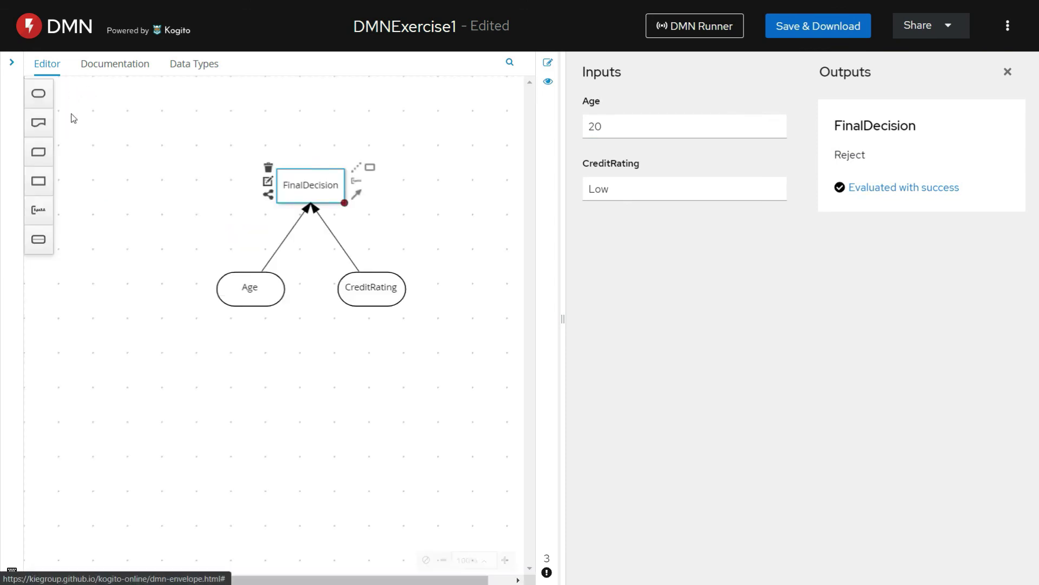